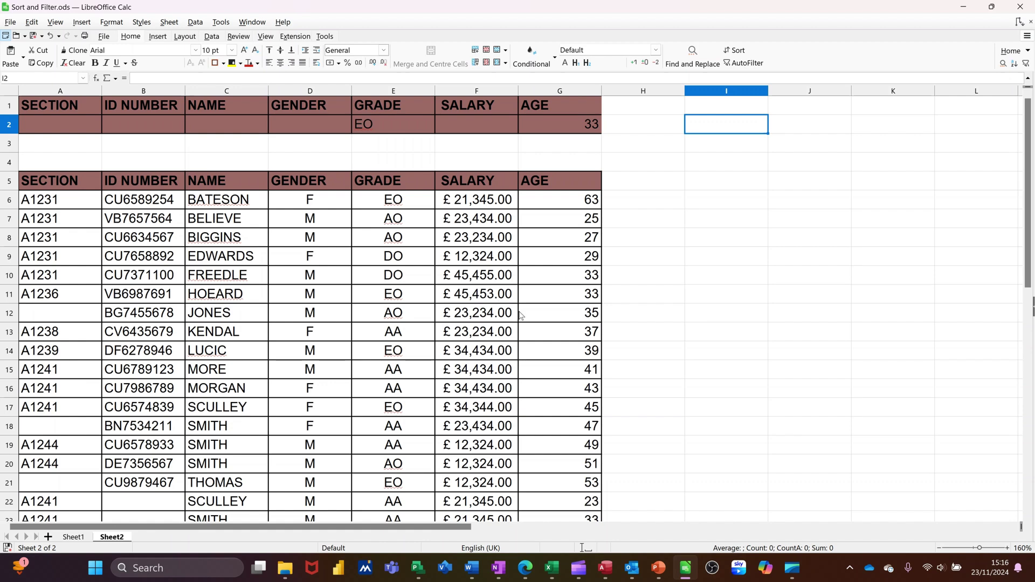
Name the employee table A5:G26 'data' using the Name Box.
left_click_drag(59, 181, 553, 383)
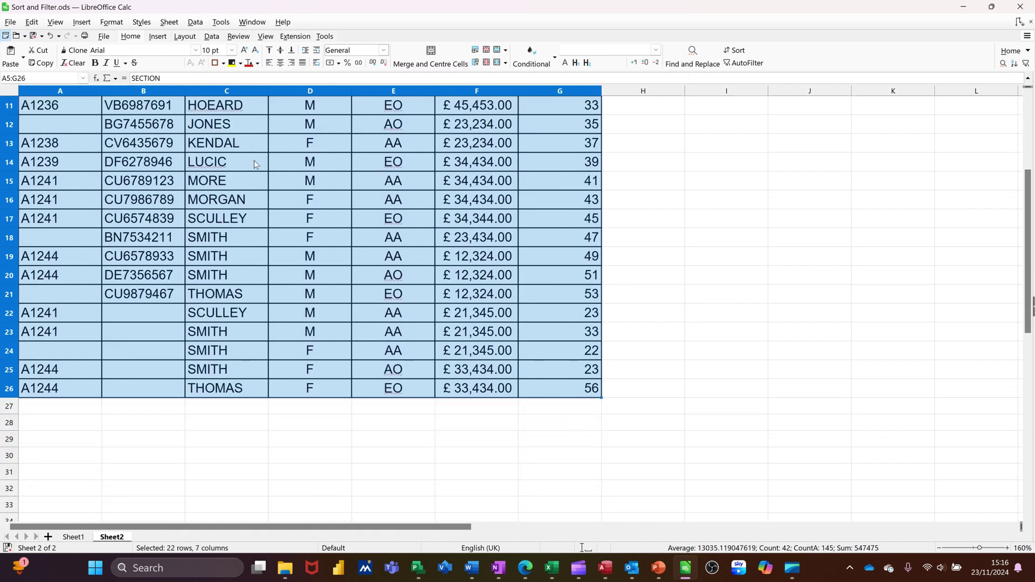
left_click(39, 80)
type("data")
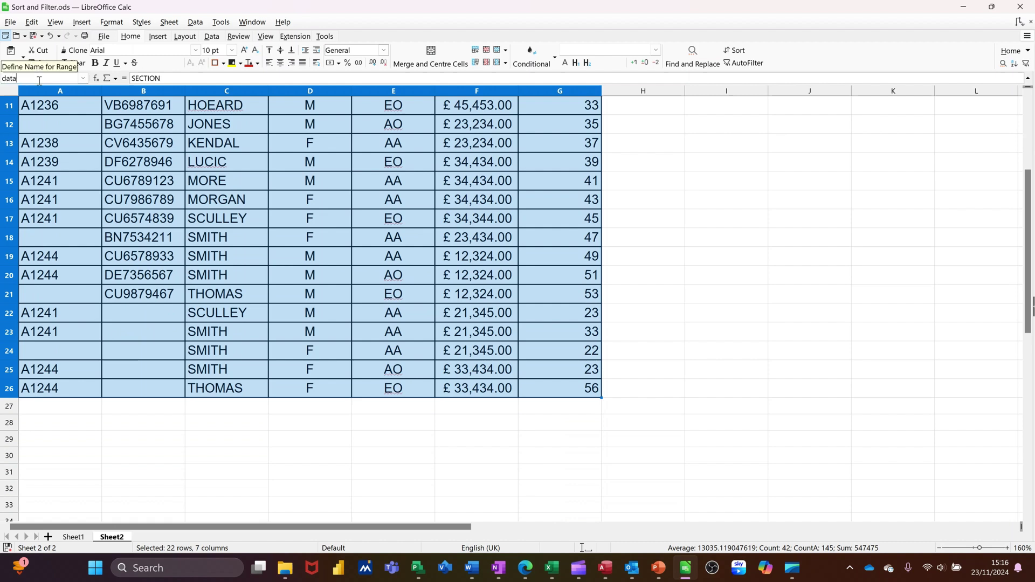
key("Return")
Name the two criteria rows A1:G2 'input'.
scroll(46, 108, "up", 4)
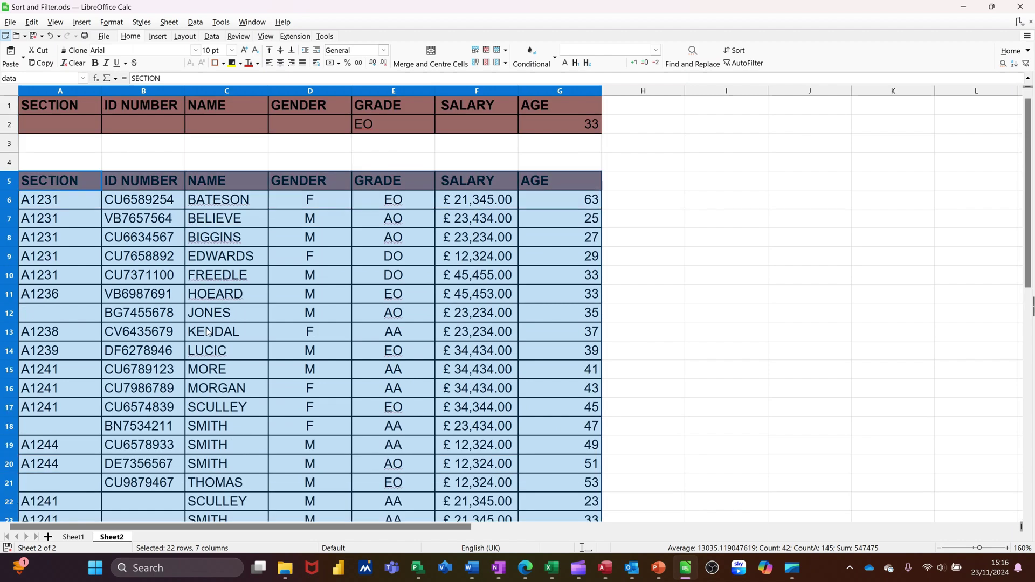
left_click_drag(46, 105, 559, 121)
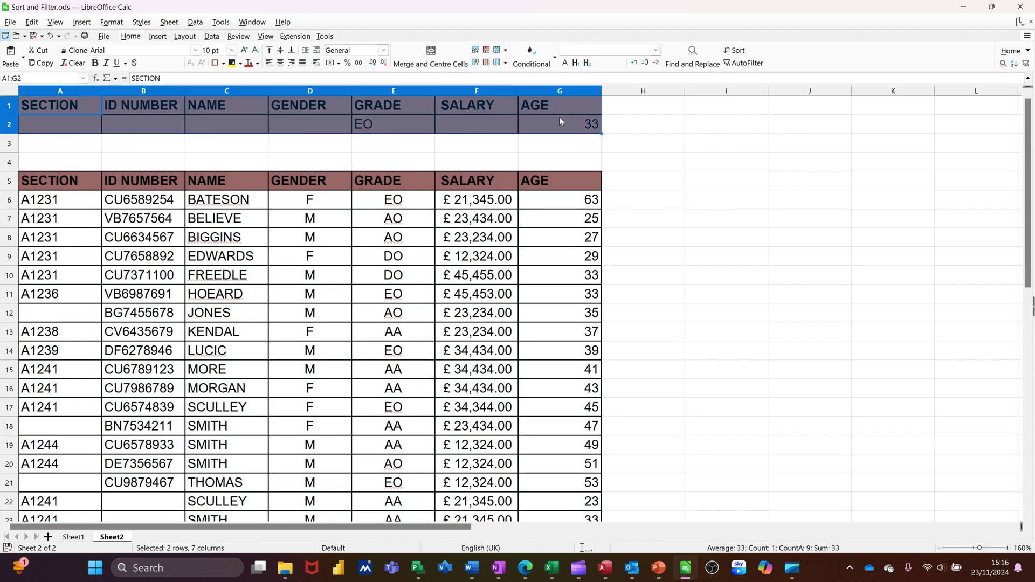
left_click(22, 75)
type("i")
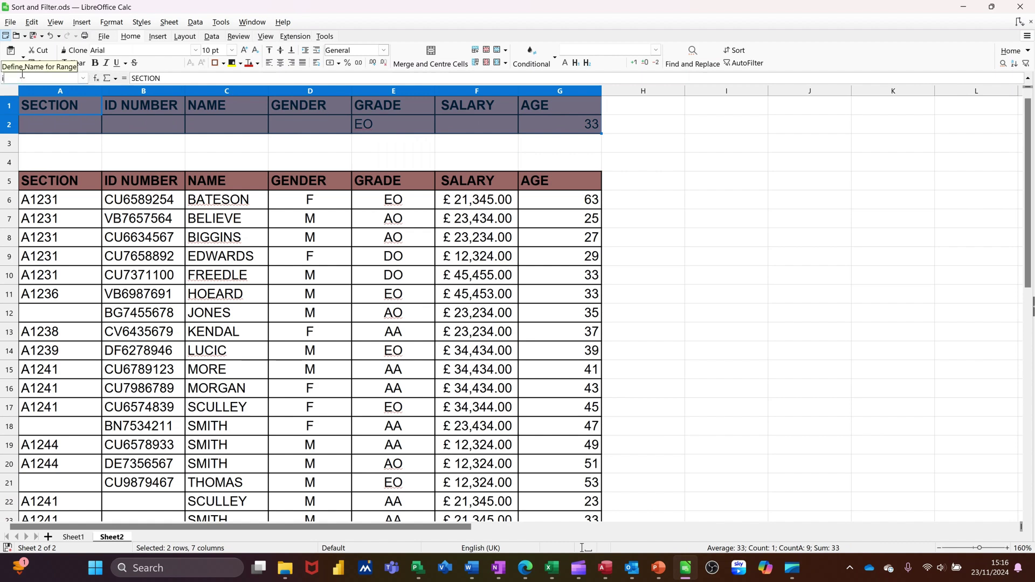
type("nput")
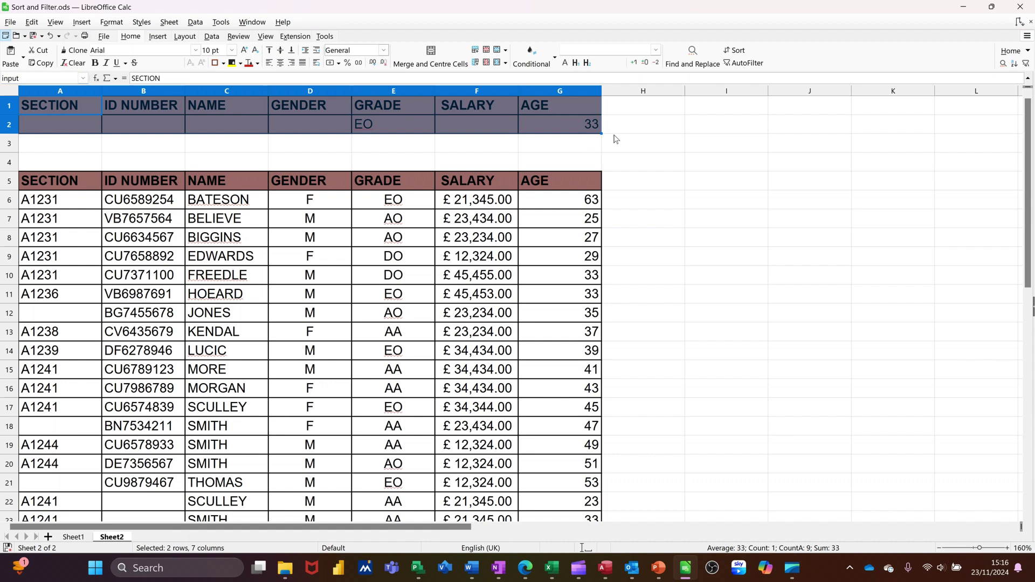
Enter the label 'Dsum' in cell H1.
left_click(668, 112)
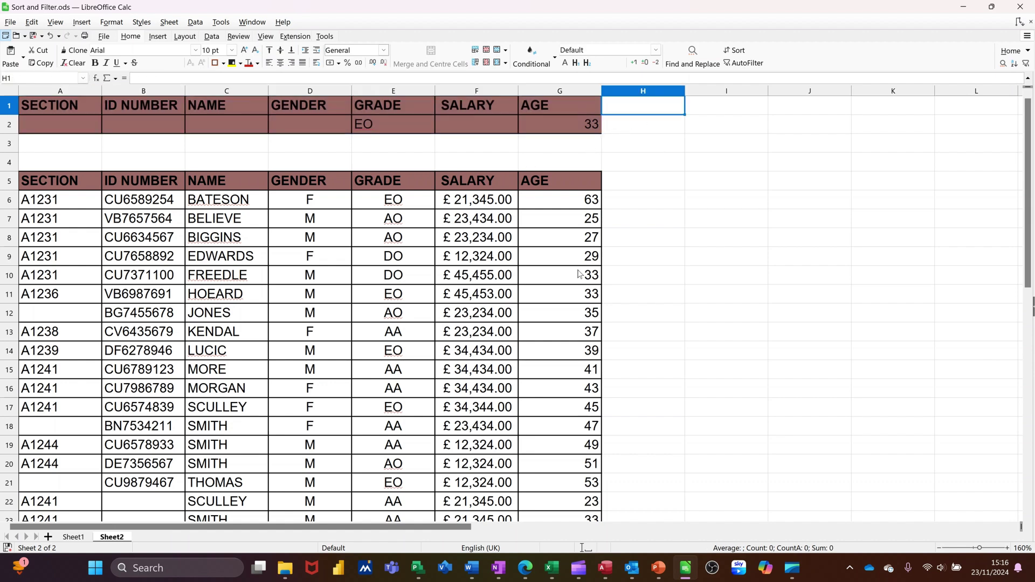
type("Dsum")
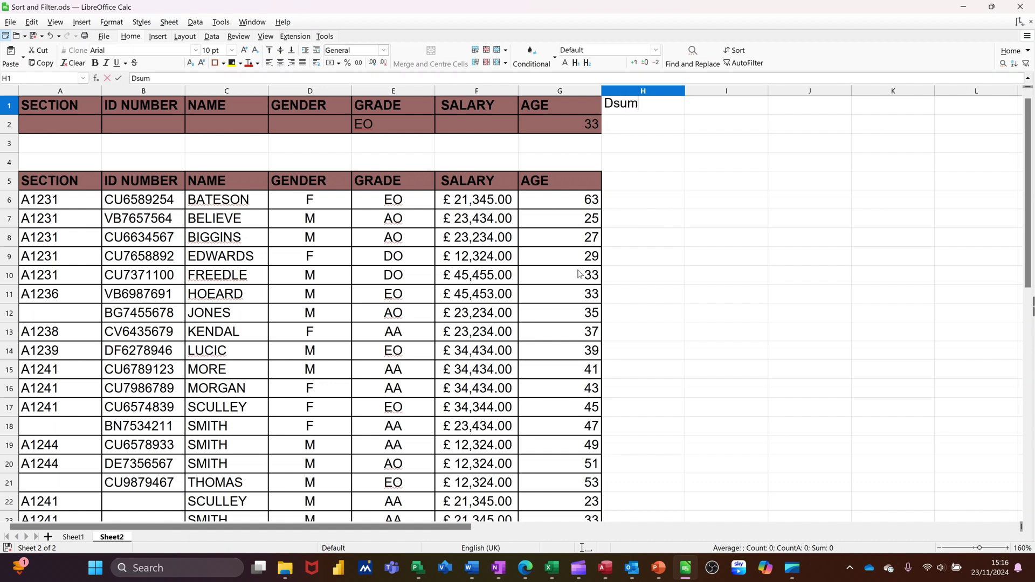
key("Return")
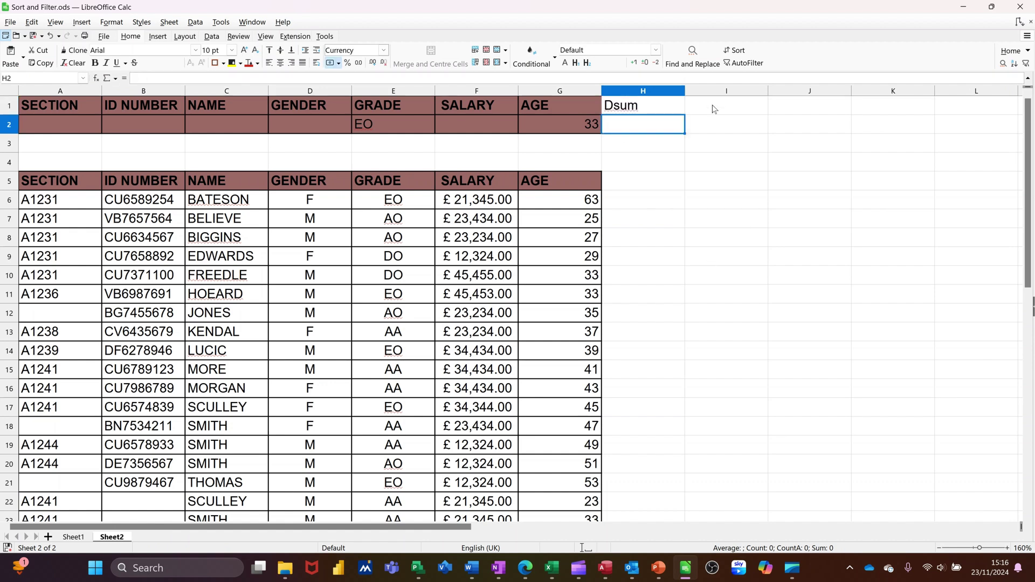
left_click(711, 106)
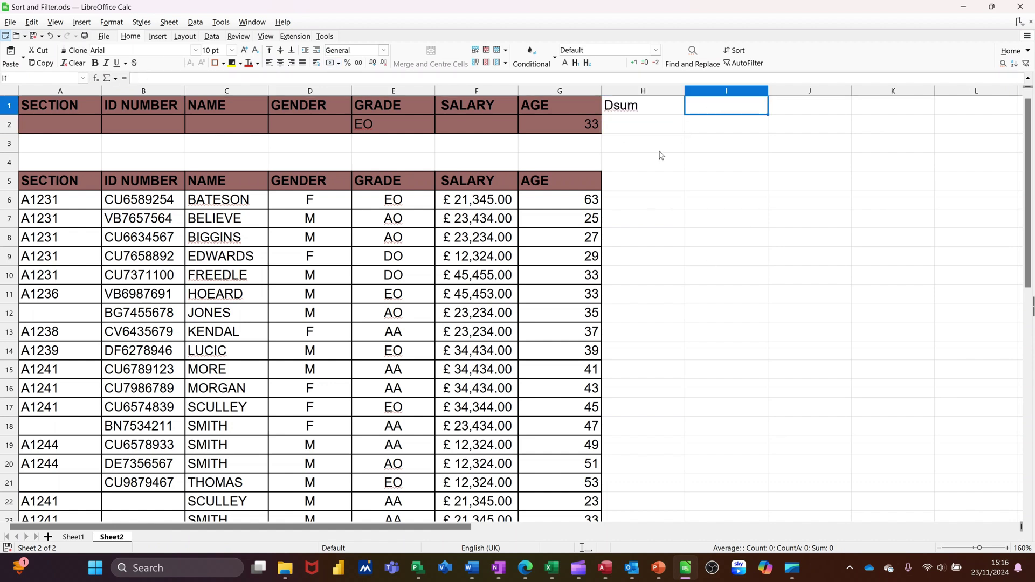
Enter =DSUM(data,"salary",input) in I1 and format the £45,453.00 result as currency.
type("=dsum(")
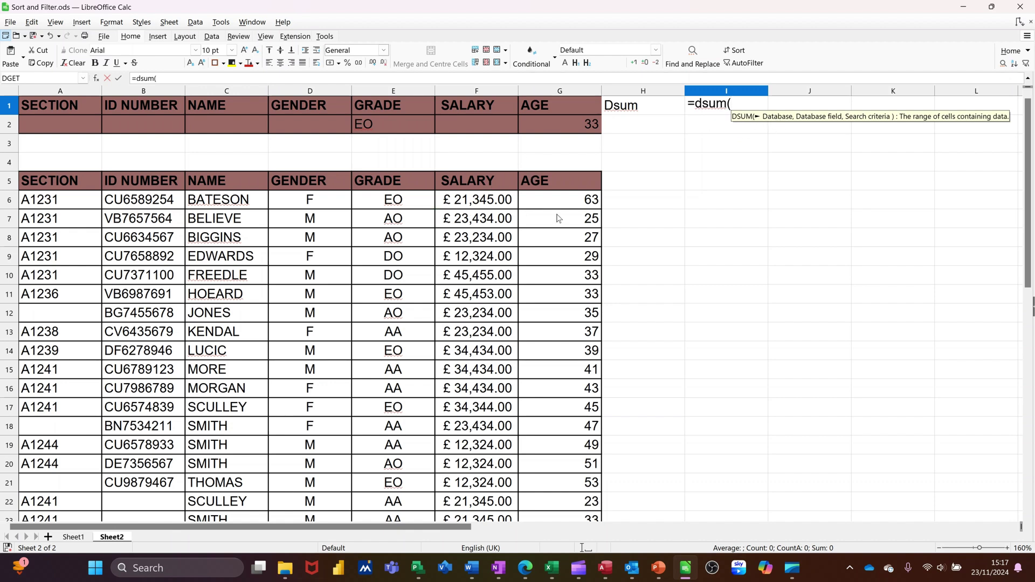
type("data")
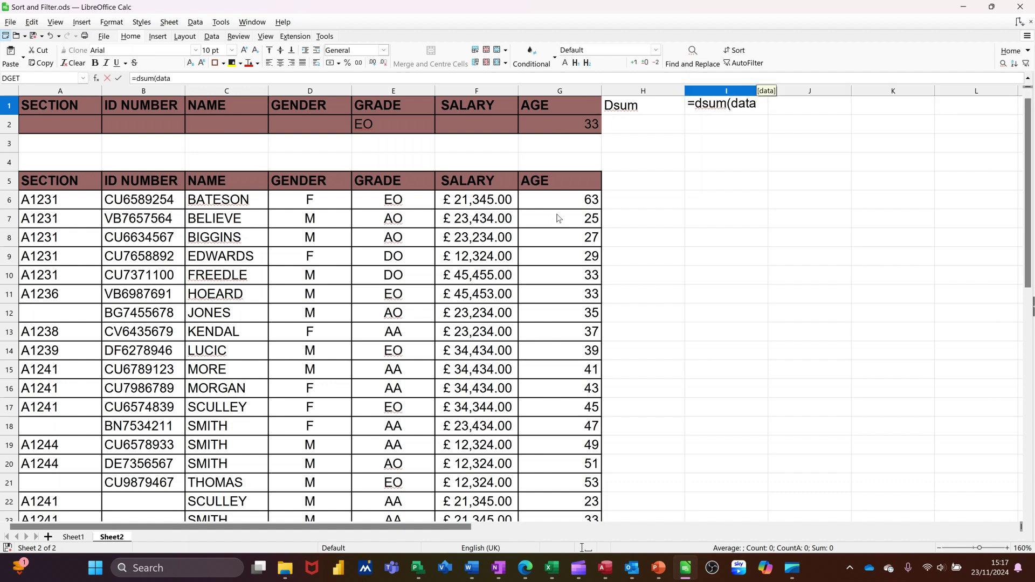
type(",")
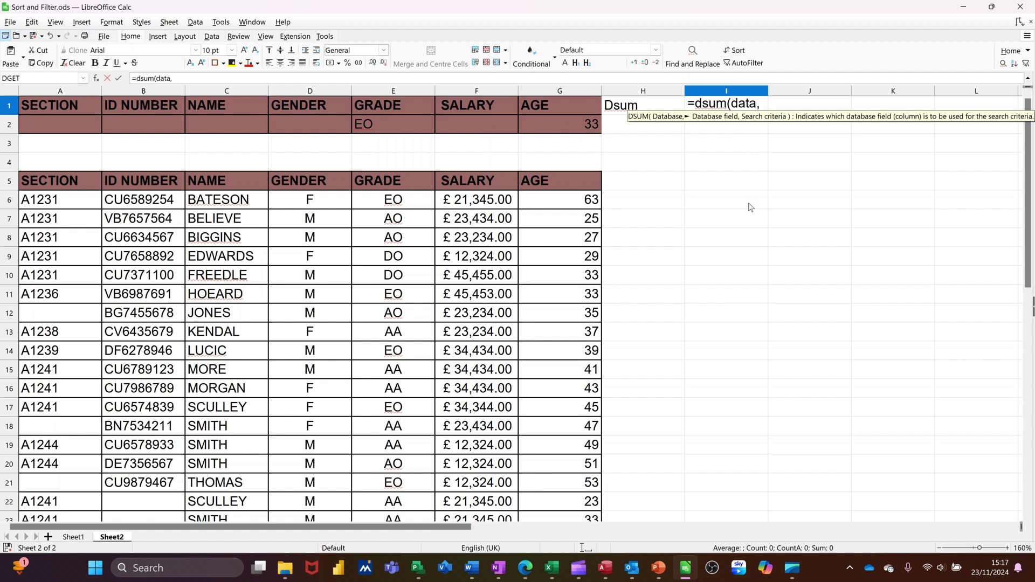
type("\"sal")
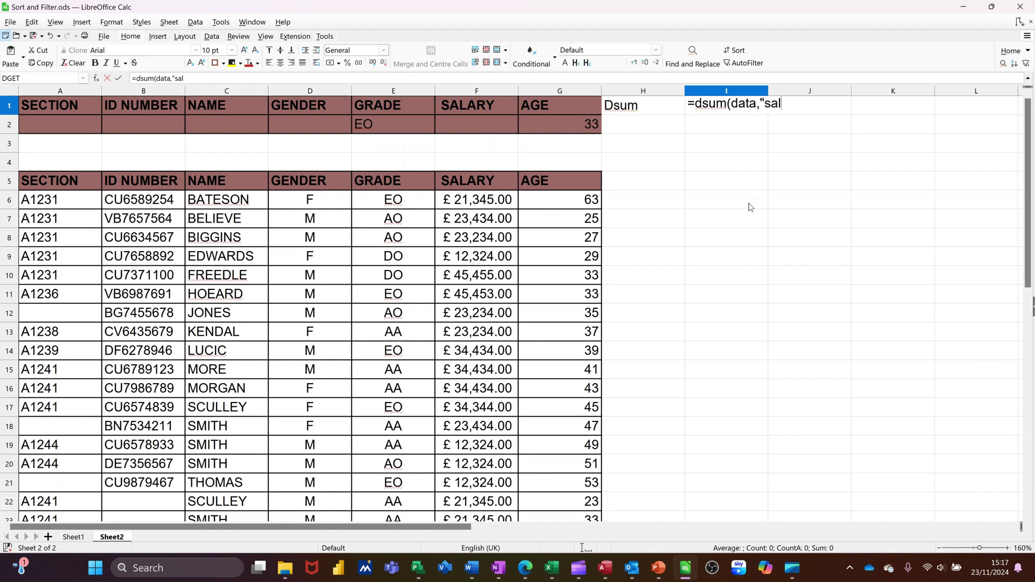
type("ary\"")
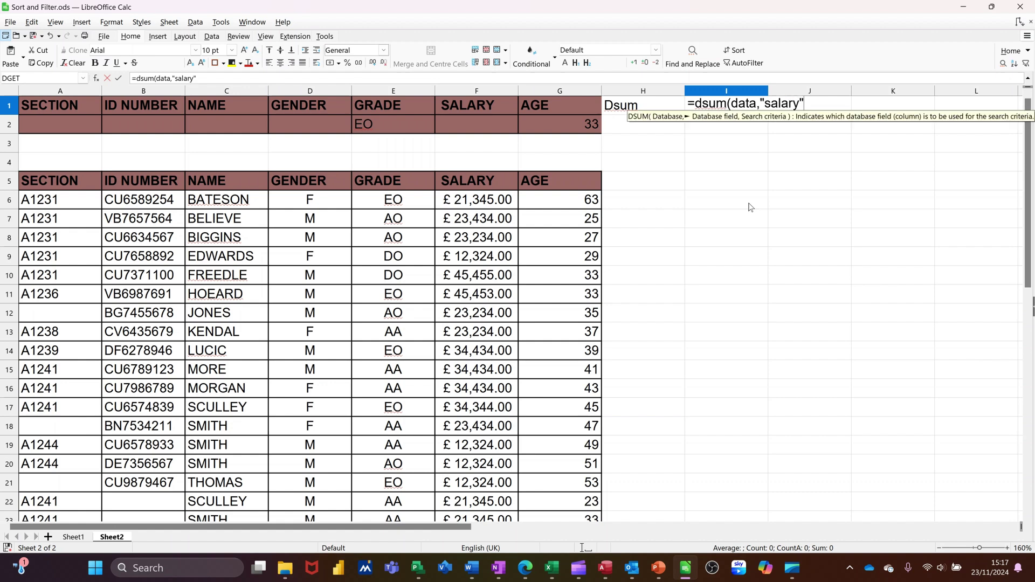
type(",")
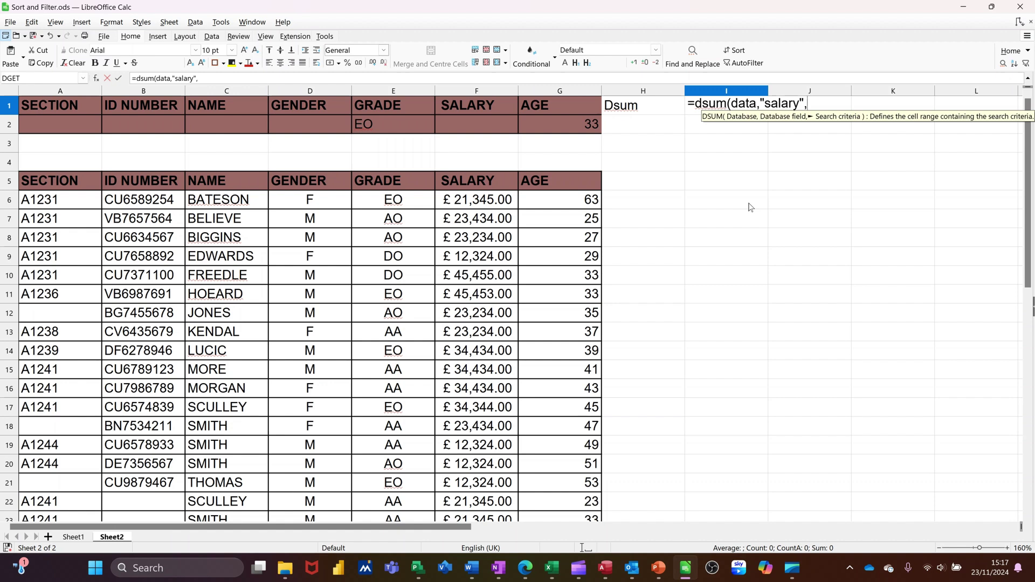
type("in")
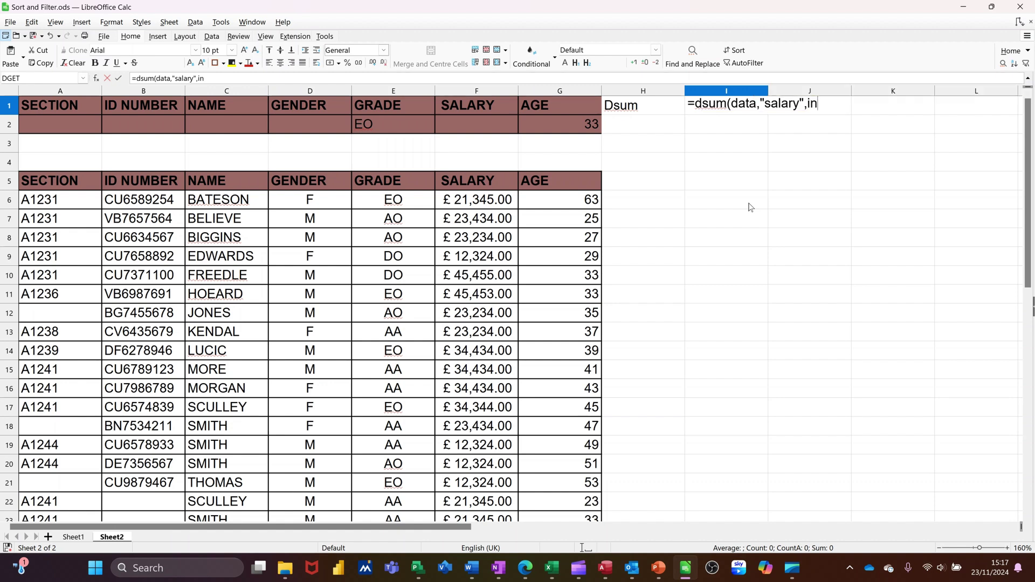
type("put)")
key("Return")
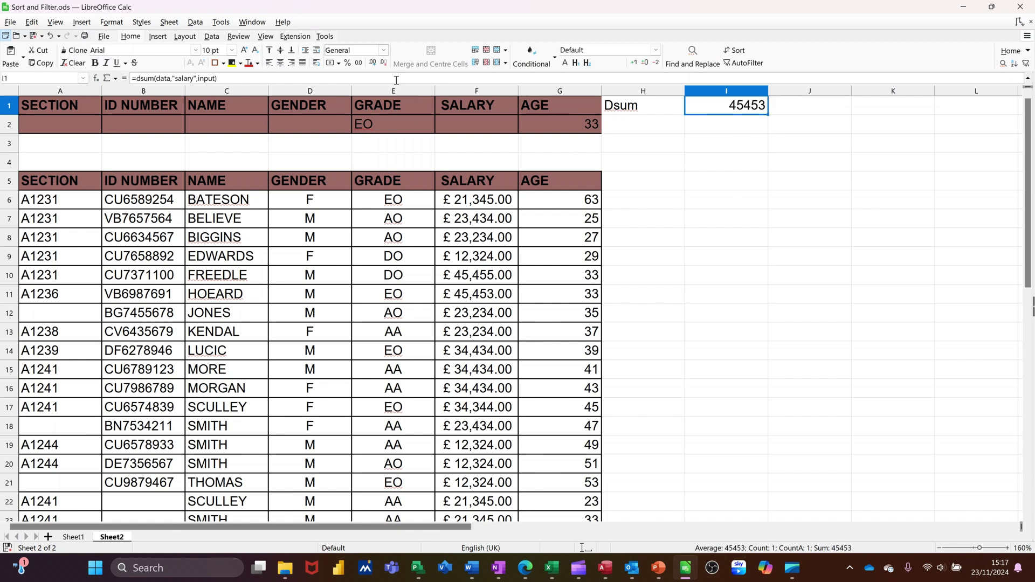
left_click(328, 64)
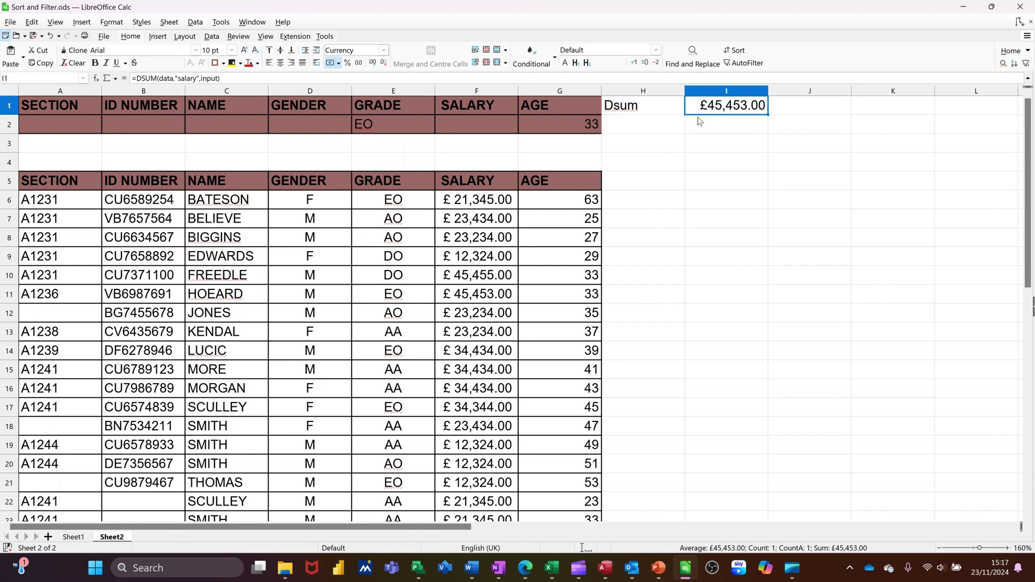
Try gender criteria m and then f in cell D2.
left_click(292, 124)
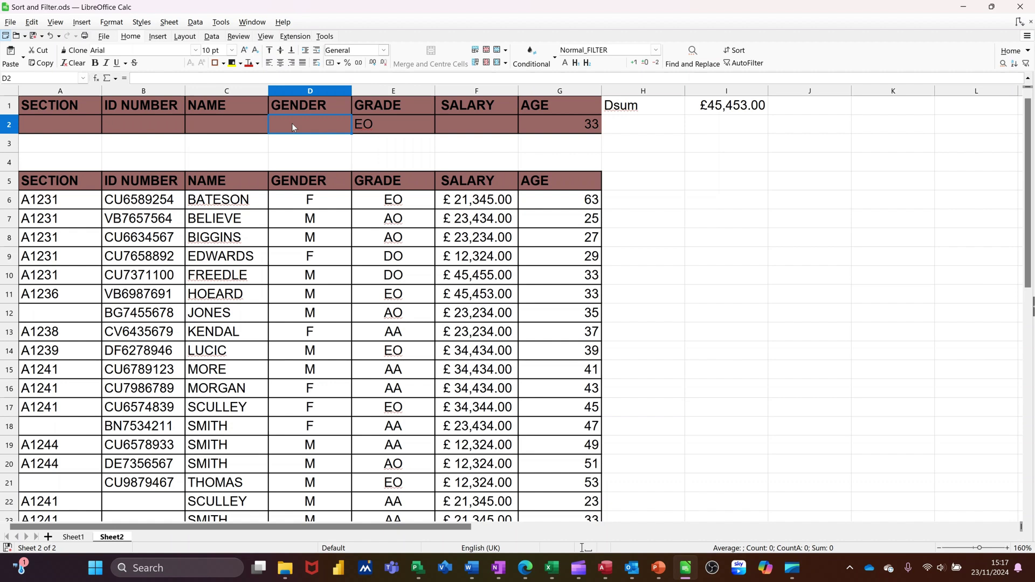
type("m")
left_click(732, 127)
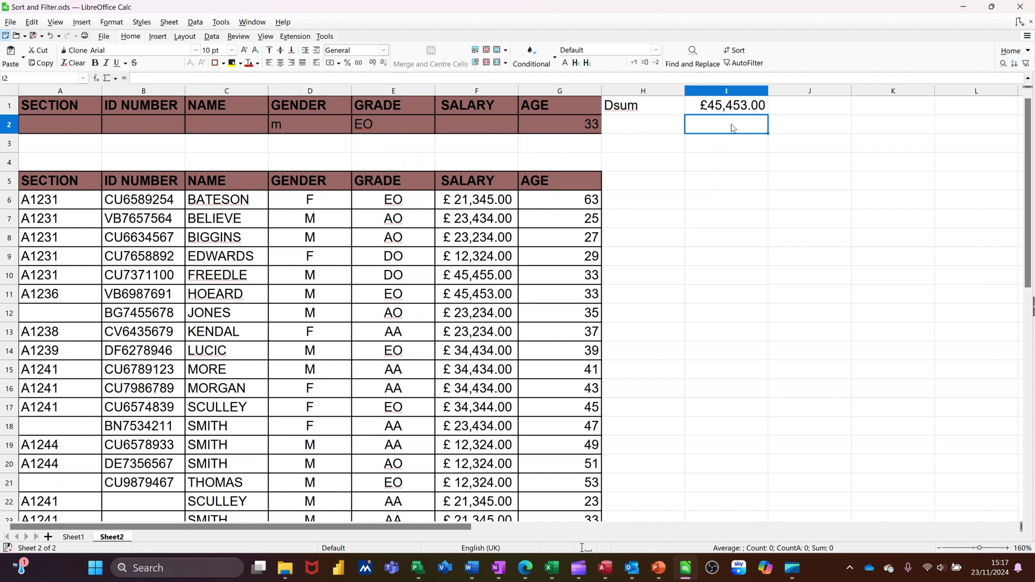
left_click(298, 129)
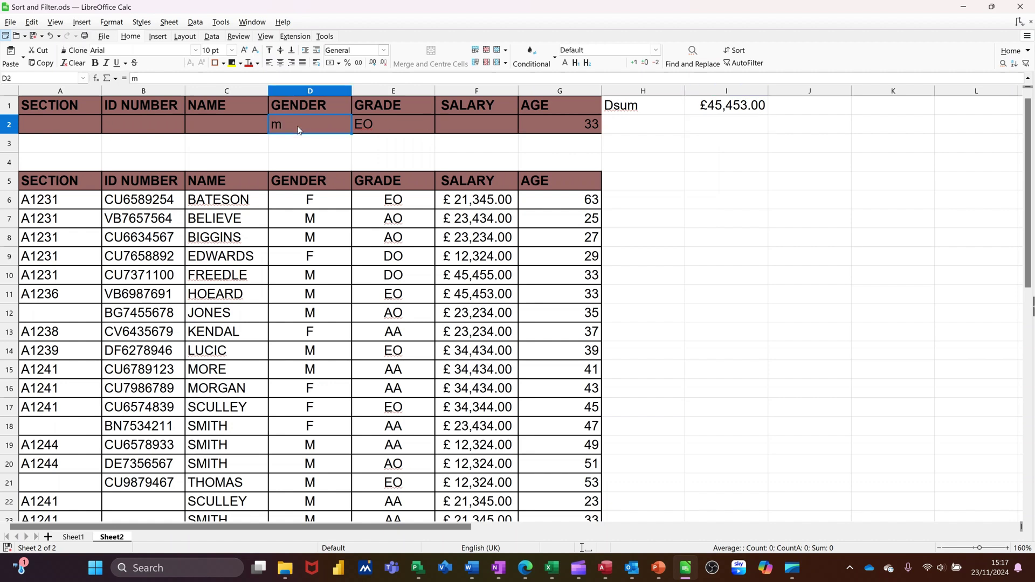
type("f")
key("Return")
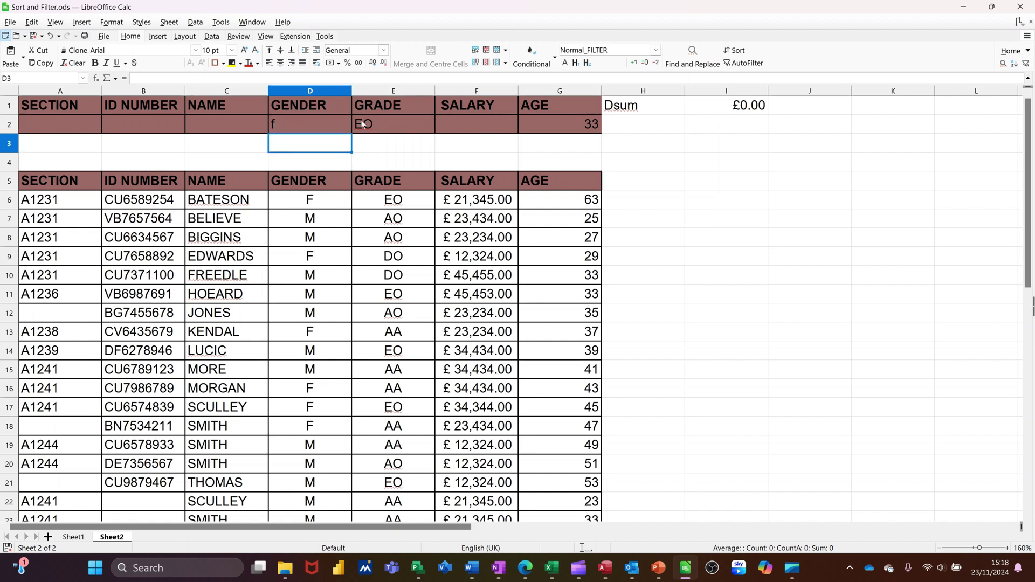
Set gender back to m and clear the EO grade and age 33 criteria.
left_click(300, 122)
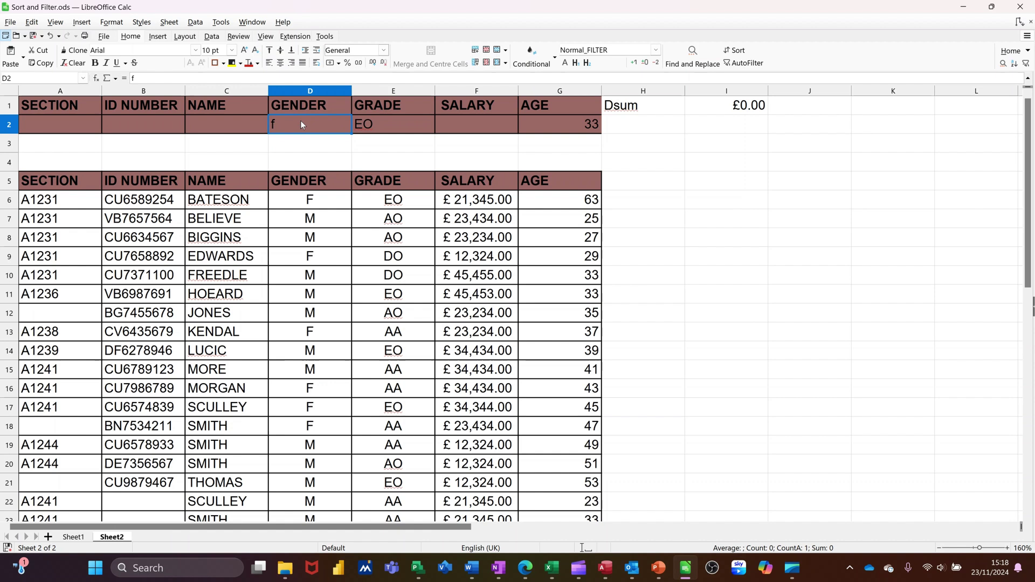
type("m")
left_click(386, 122)
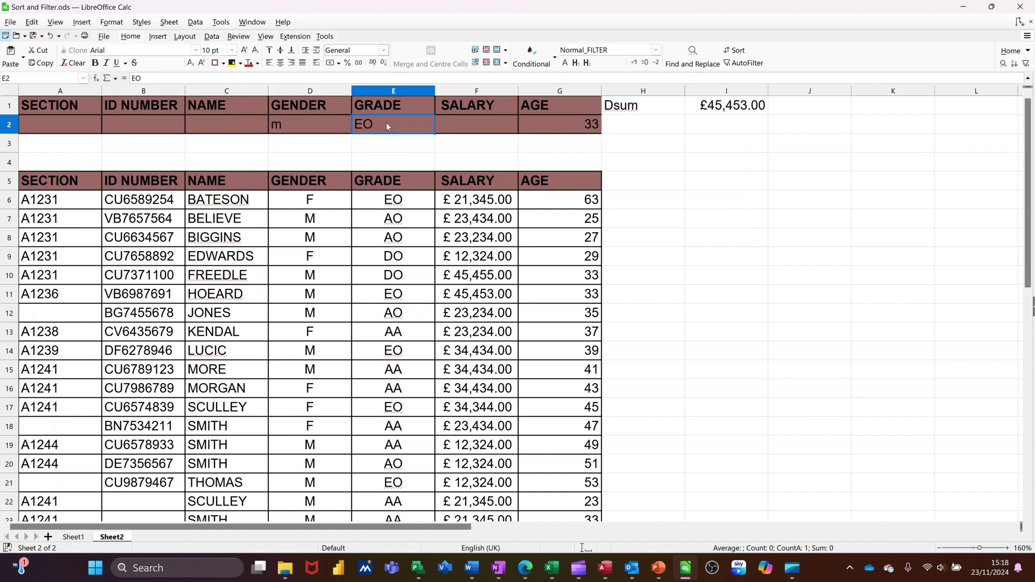
key("Delete")
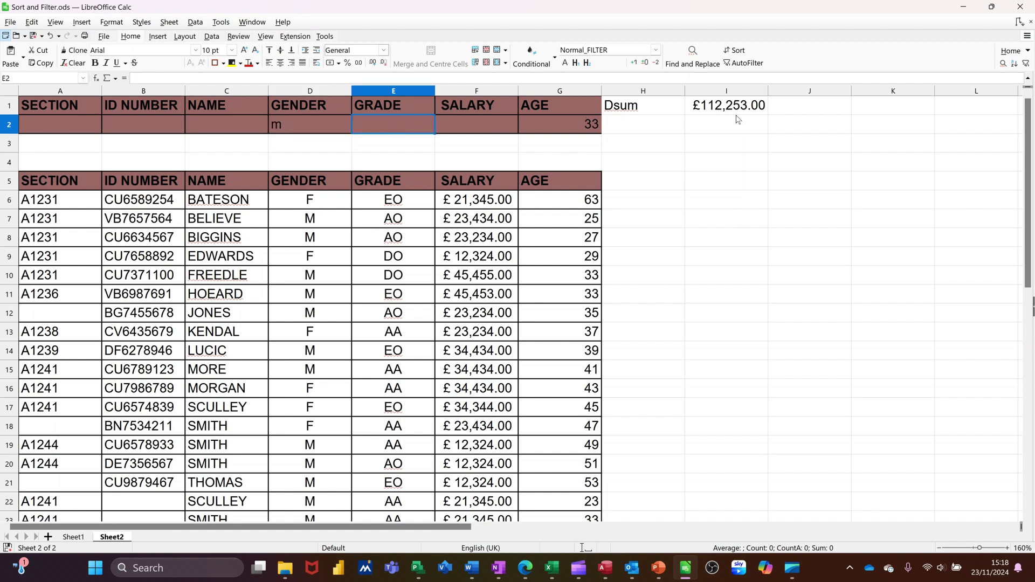
left_click(579, 128)
key("Delete")
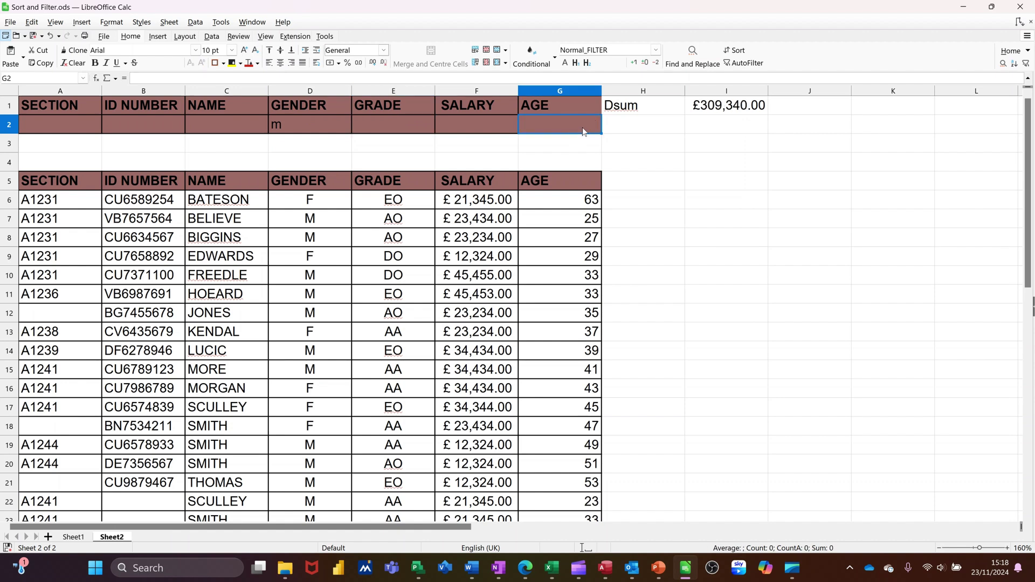
Clear the gender criterion and enter grade aa in E2, making Dsum £191,895.00.
left_click(317, 128)
type("f")
key("Return")
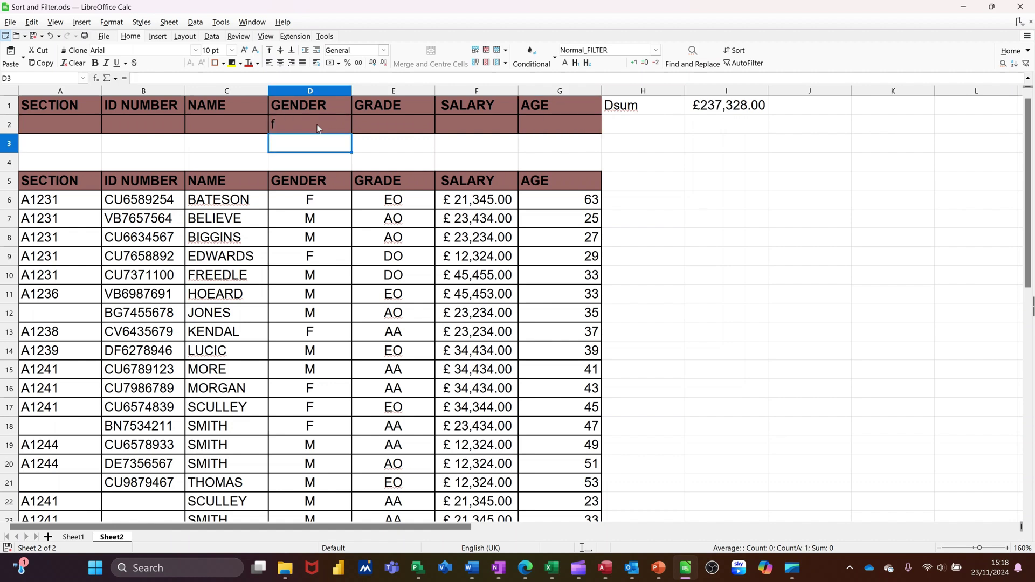
left_click(316, 124)
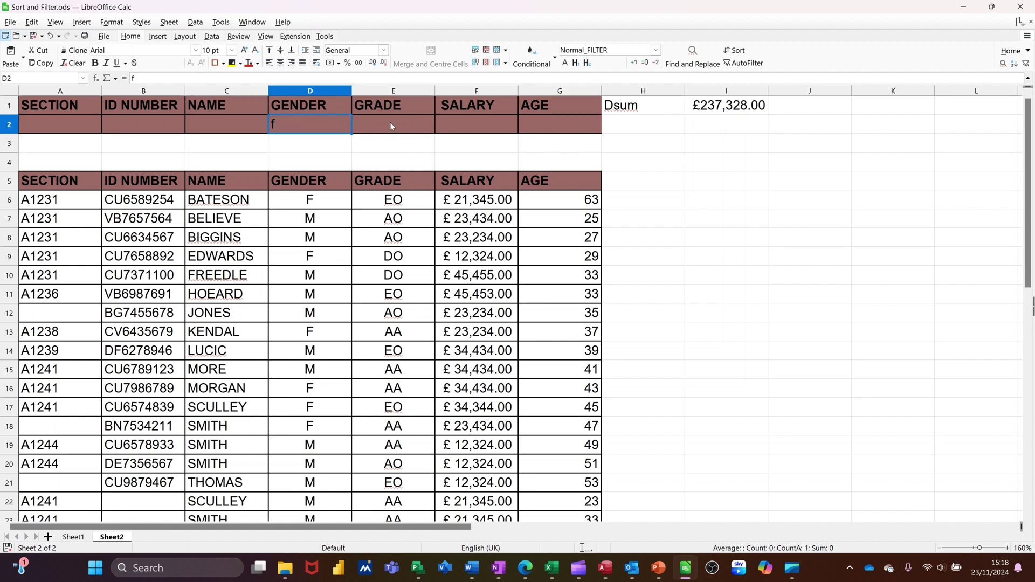
key("Delete")
left_click(389, 124)
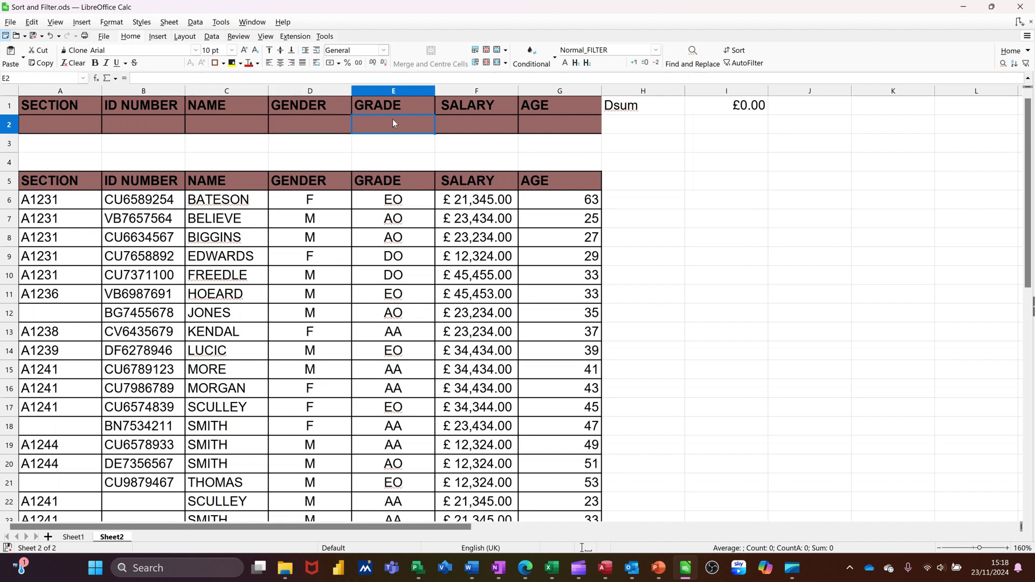
type("aa")
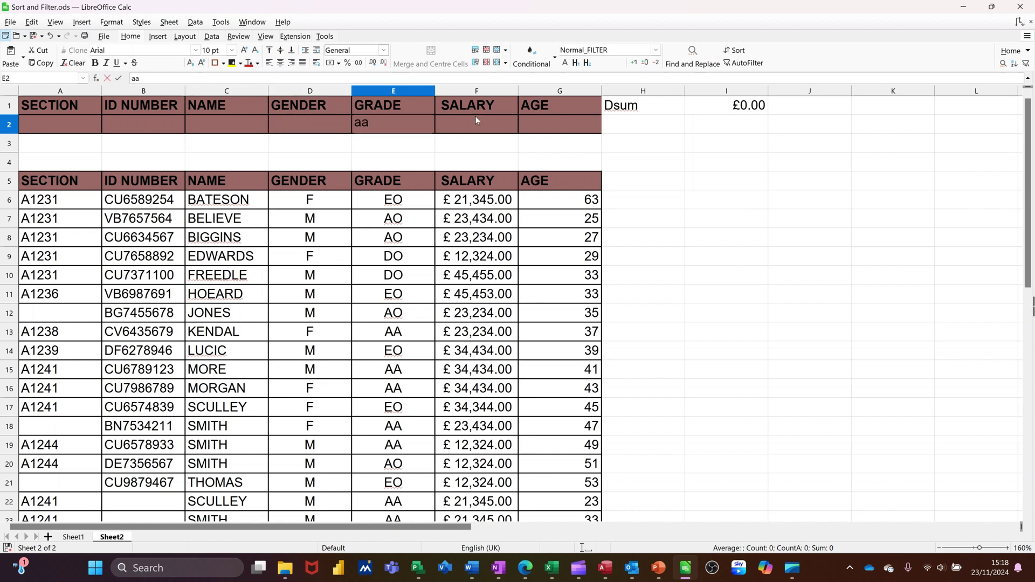
left_click(474, 117)
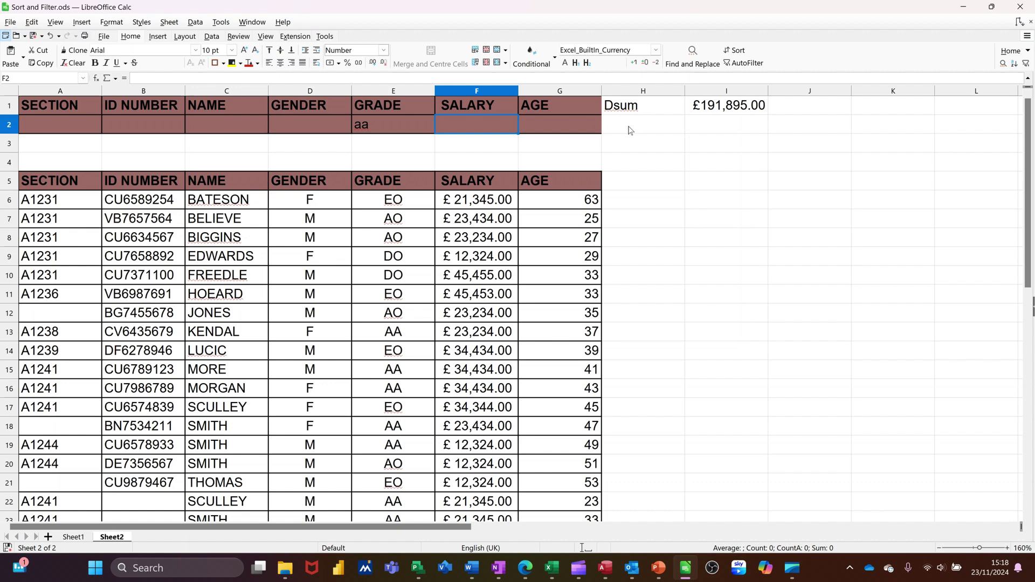
left_click(710, 128)
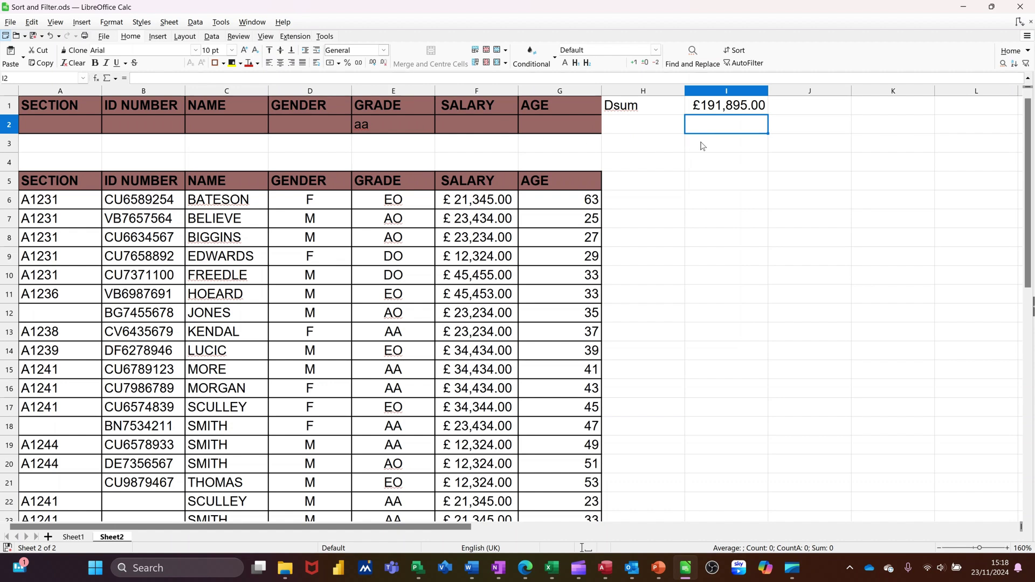
Enter =DCOUNT(data,"salary",input) in I2, returning 8 grade aa records.
type("=dc")
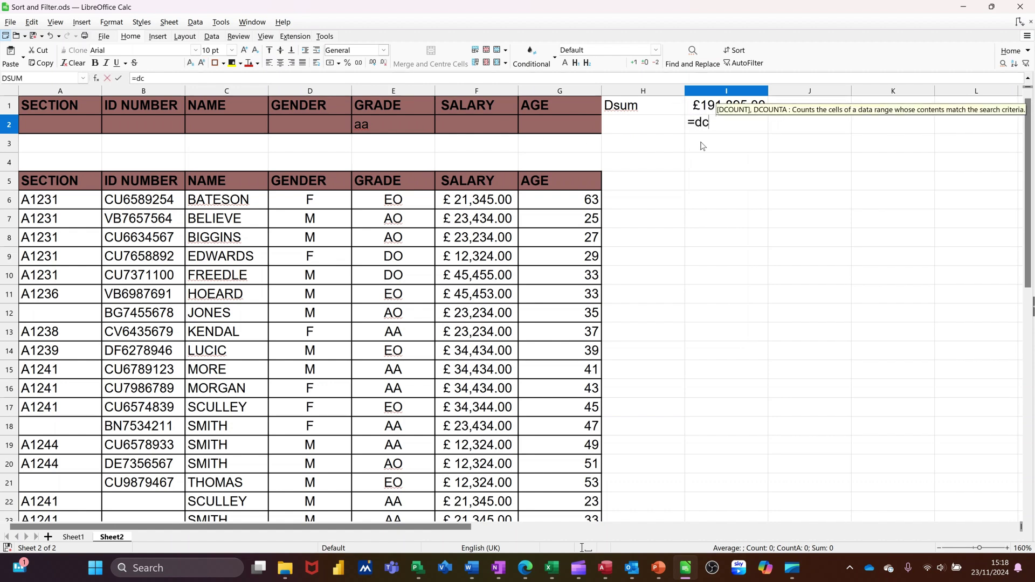
type("ount(")
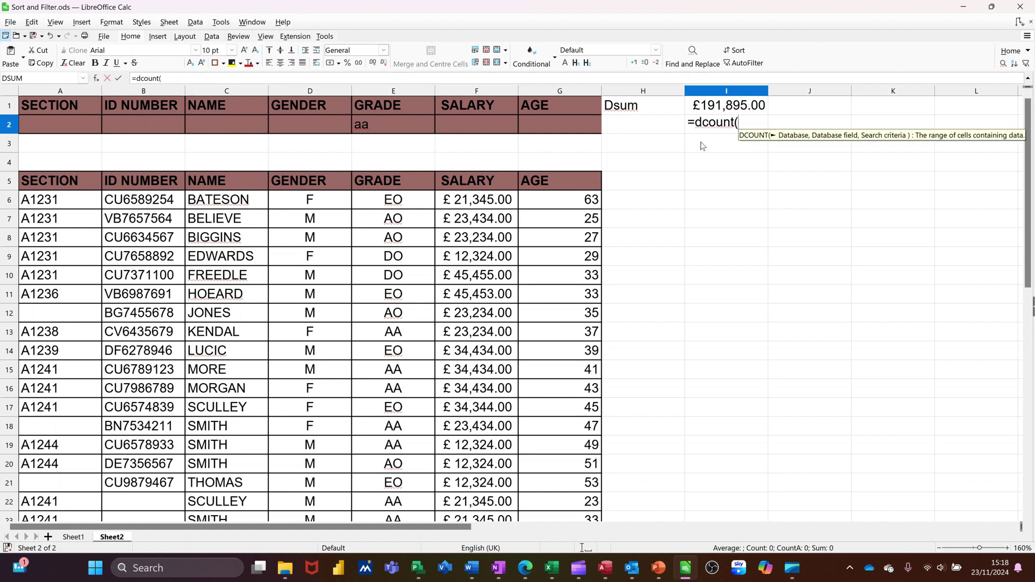
type("da")
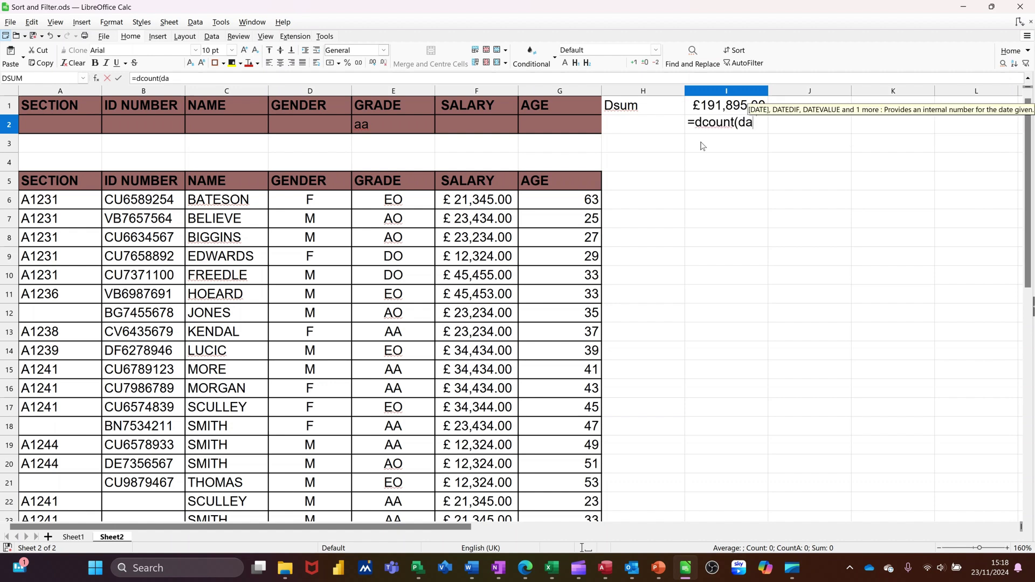
type("ta,")
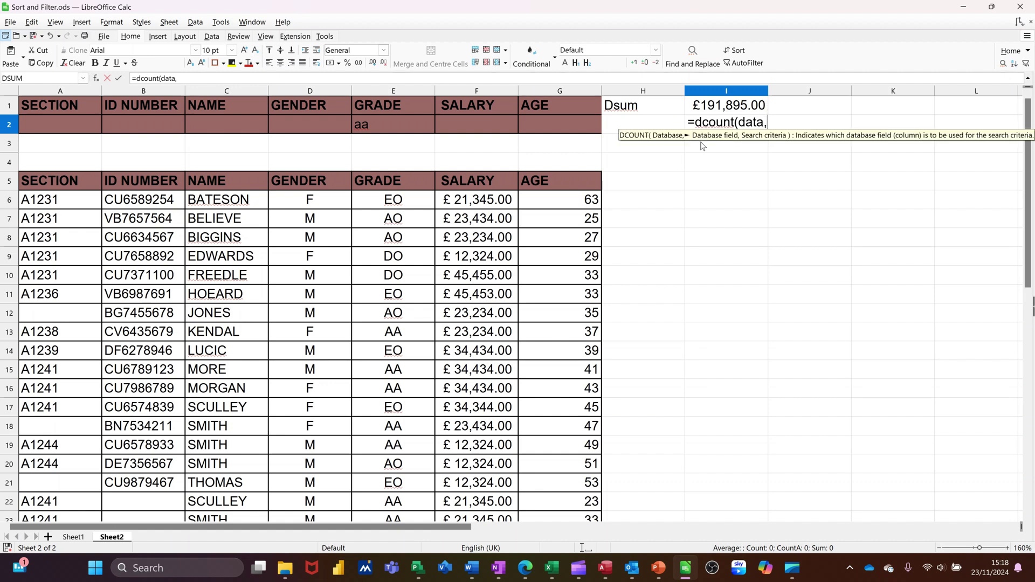
type("\"sala")
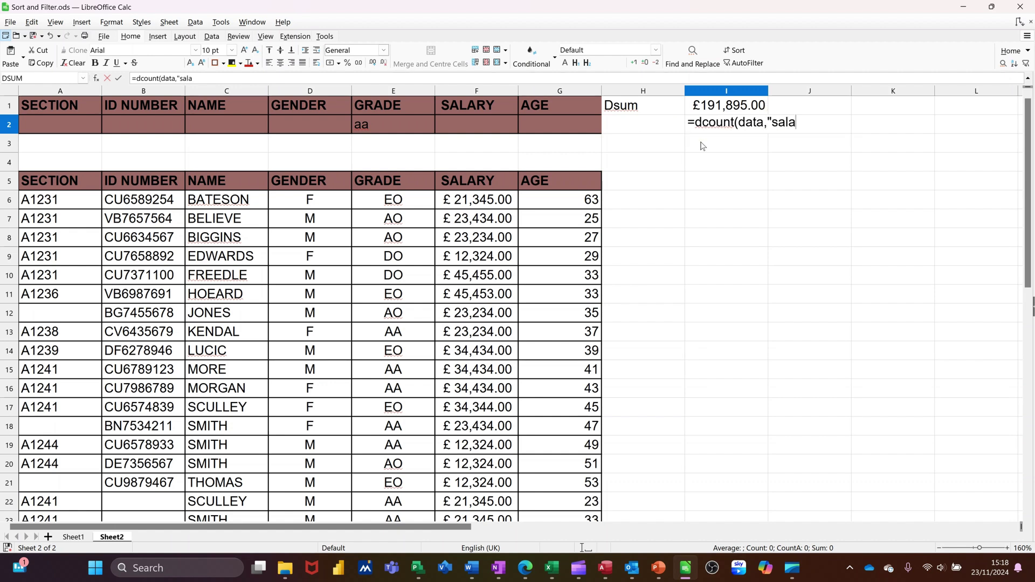
type("ry\"")
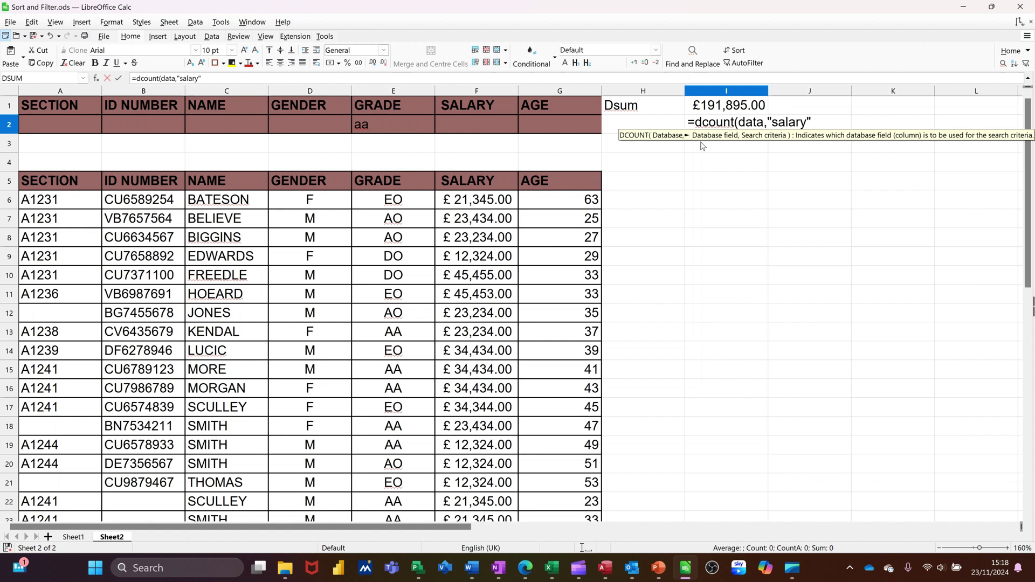
type(",input")
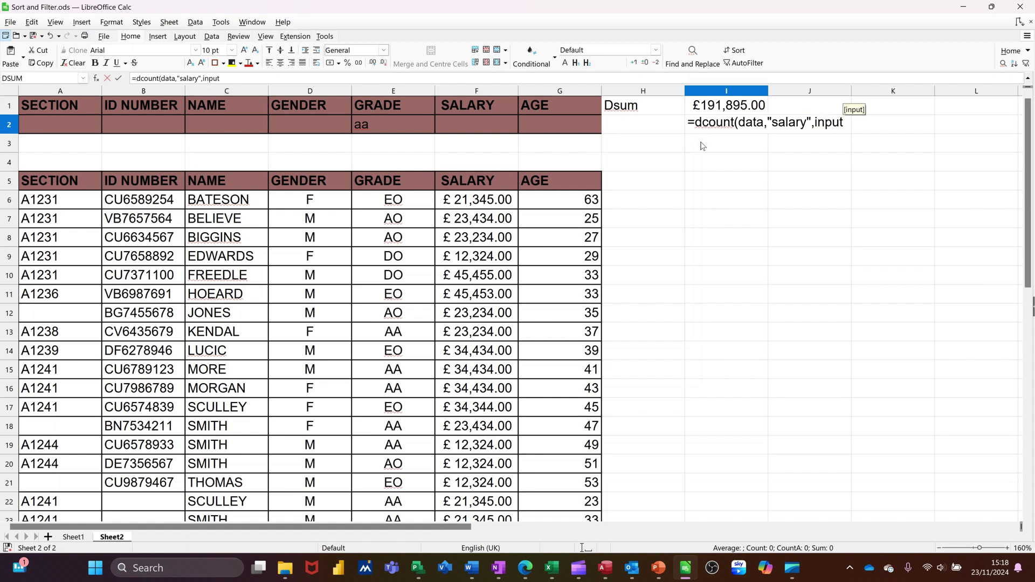
type(")")
left_click(120, 80)
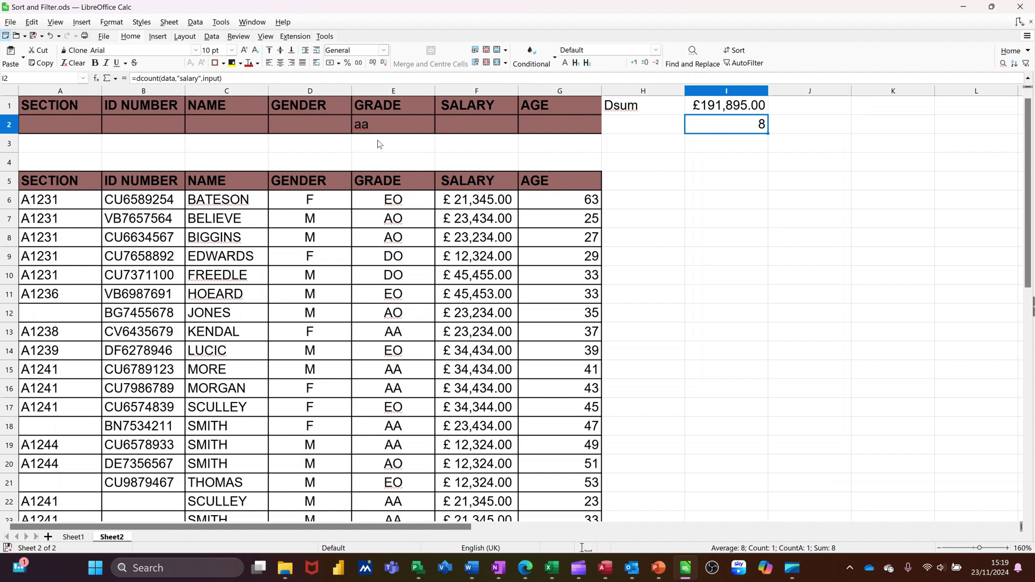
Try grade ao in E2 and age >40 in G2 as criteria.
left_click(376, 129)
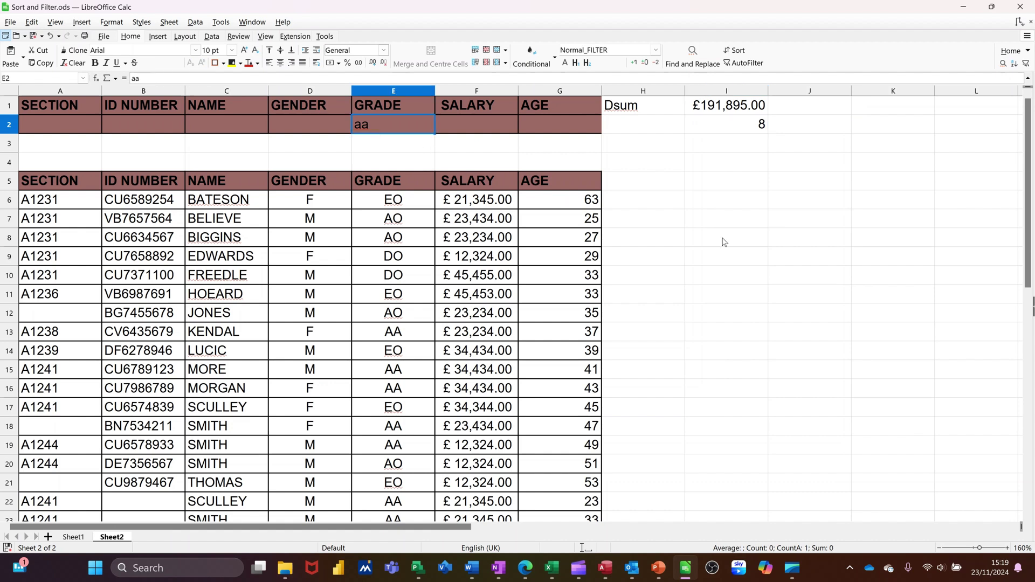
type("ao")
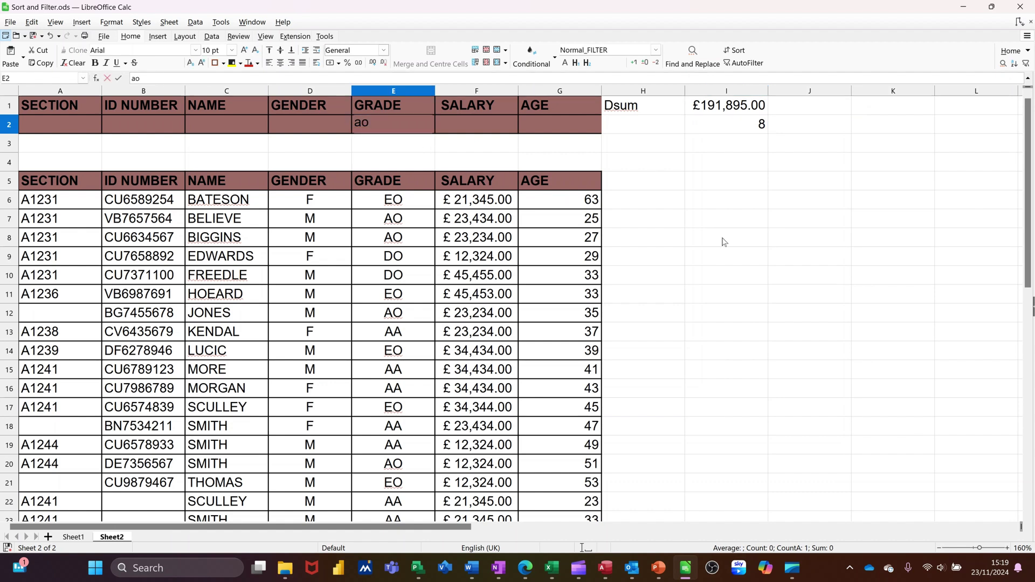
key("Return")
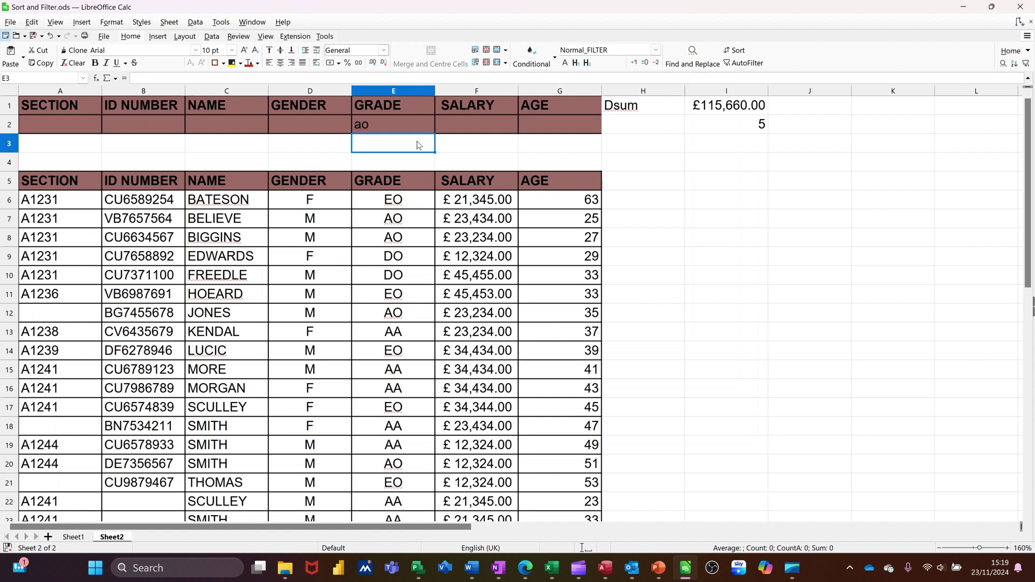
left_click(531, 125)
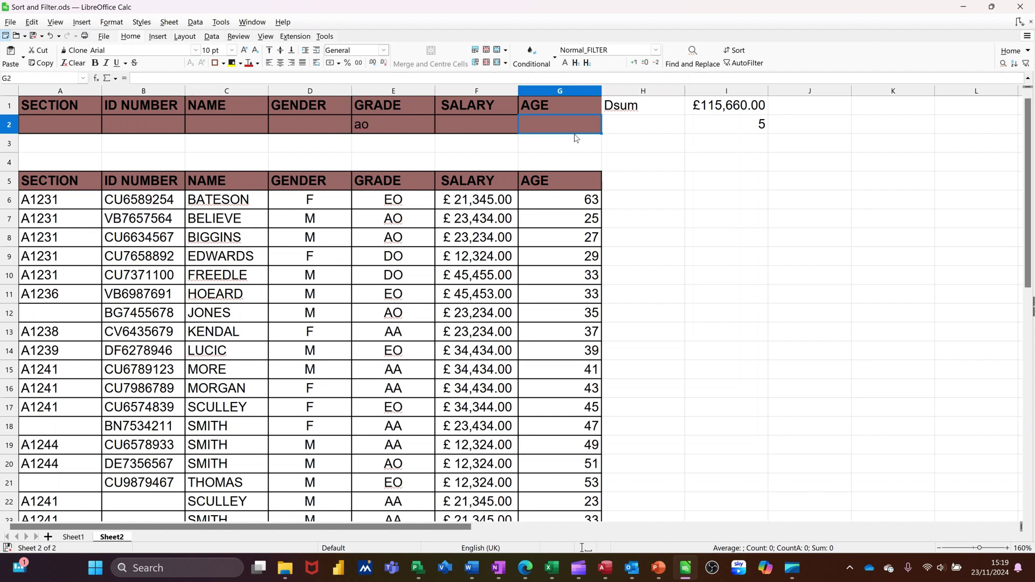
type(">40")
key("Return")
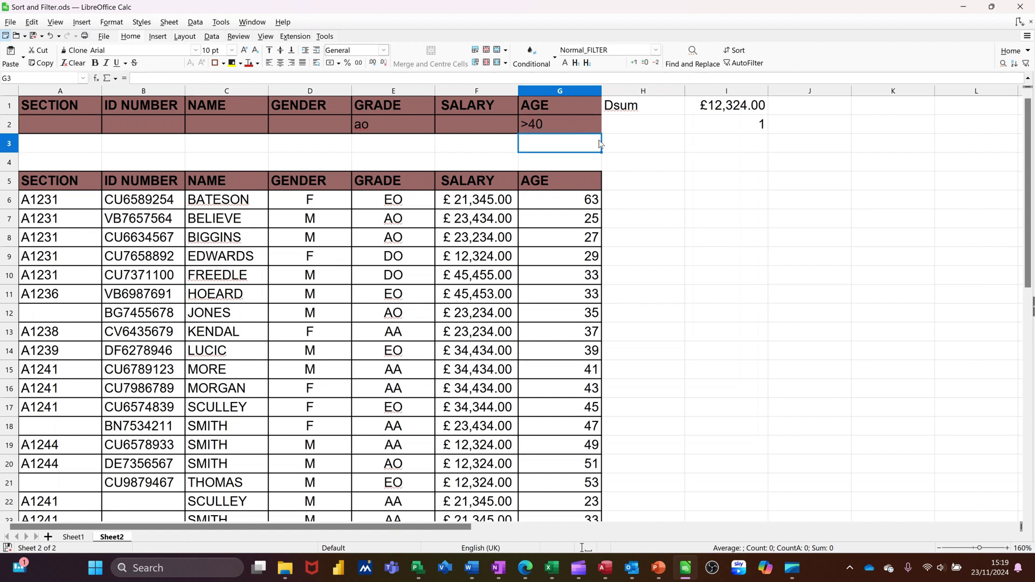
Clear grade and age, leaving only gender m so DSUM is £309,340.00 and count 12.
left_click(400, 132)
key("Delete")
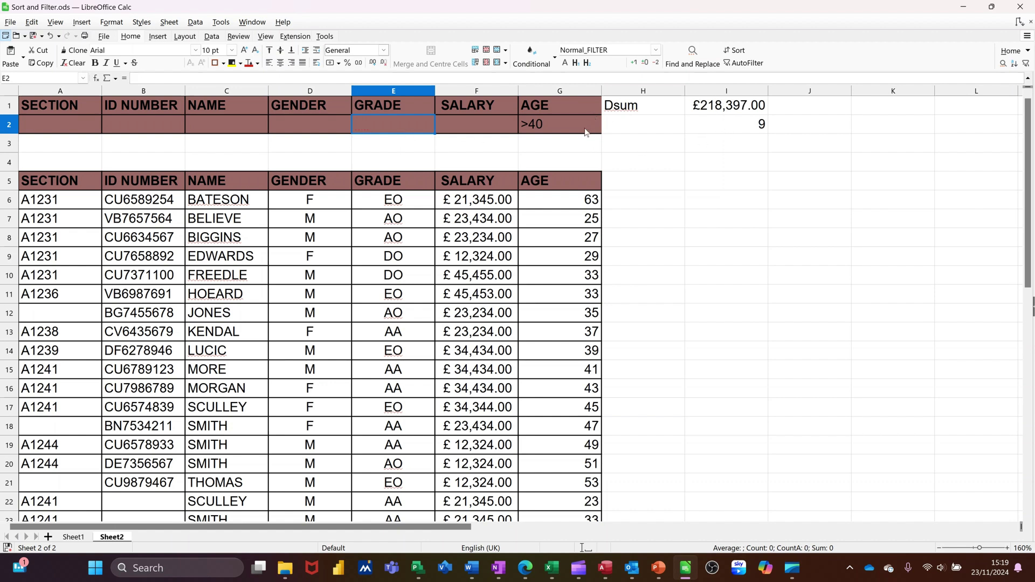
left_click(555, 134)
key("Delete")
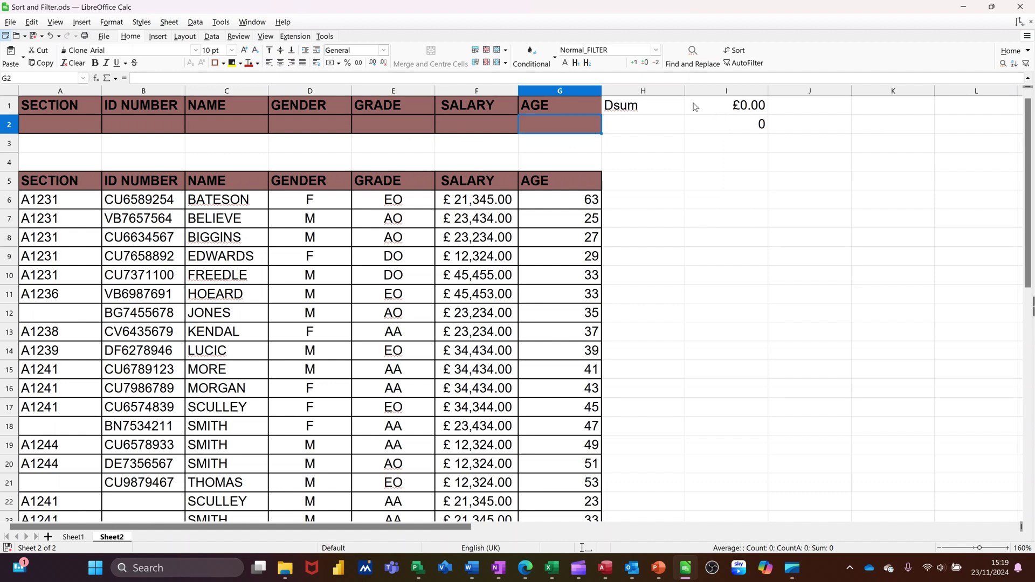
left_click(742, 124)
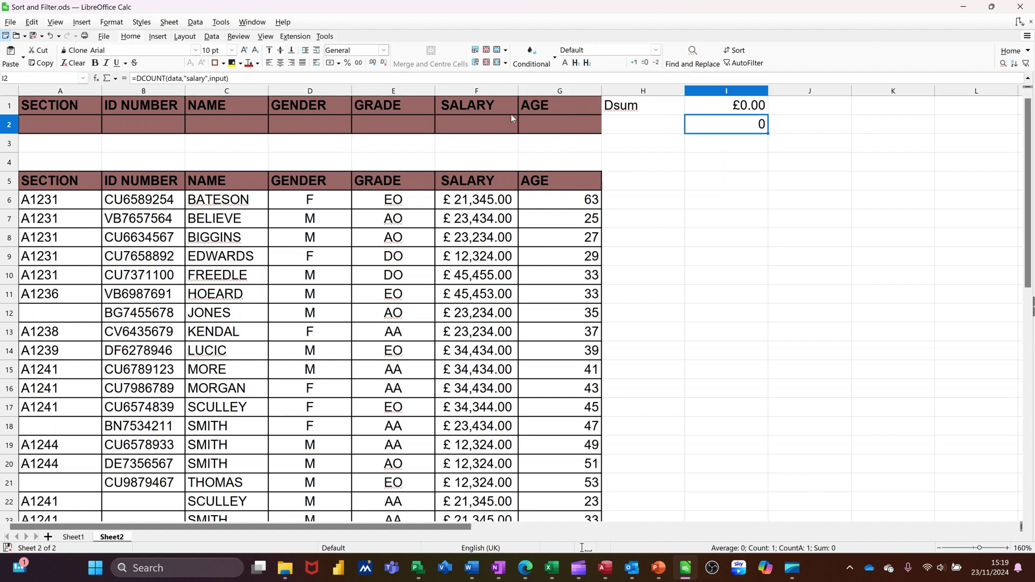
left_click(290, 131)
type("m")
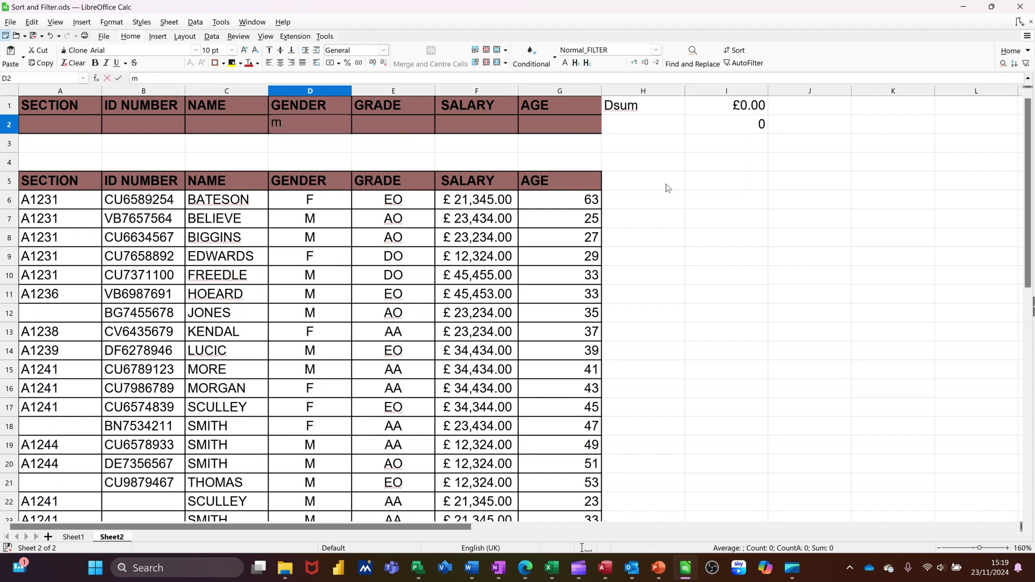
left_click(715, 199)
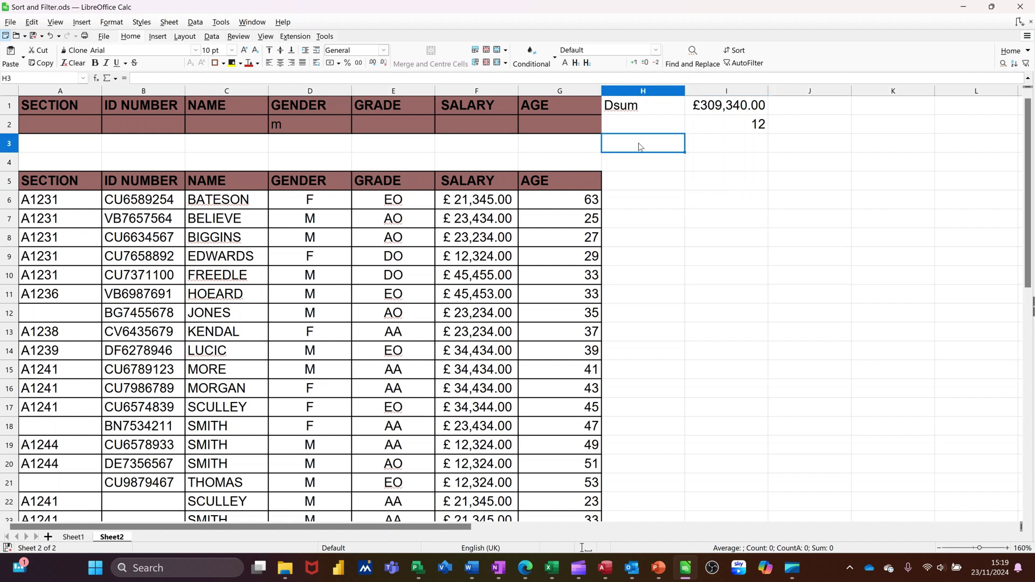
Enter =DAVERAGE(data,"salary",input) in I3 and format the £25,778.33 result as currency.
left_click(707, 151)
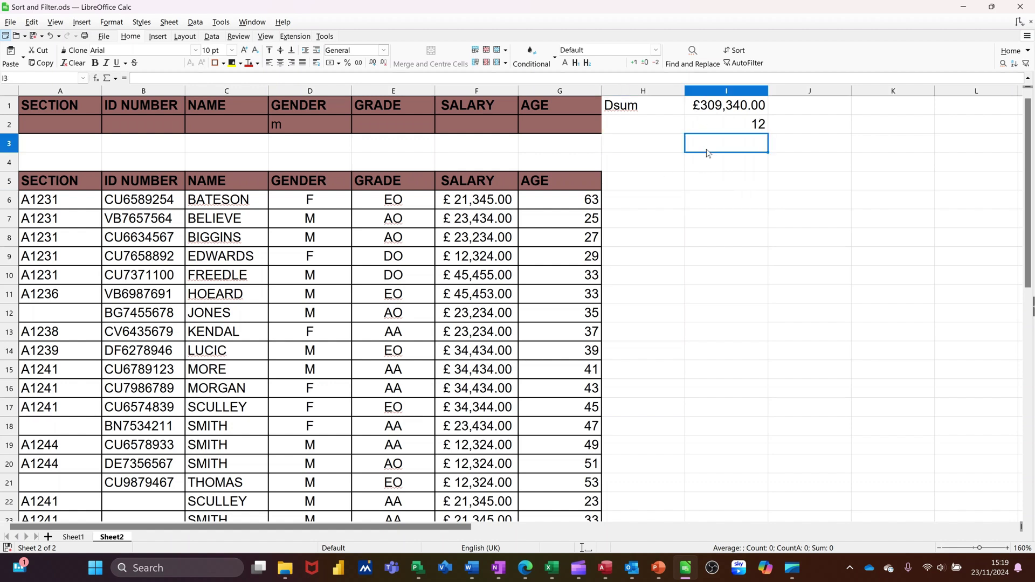
type("=")
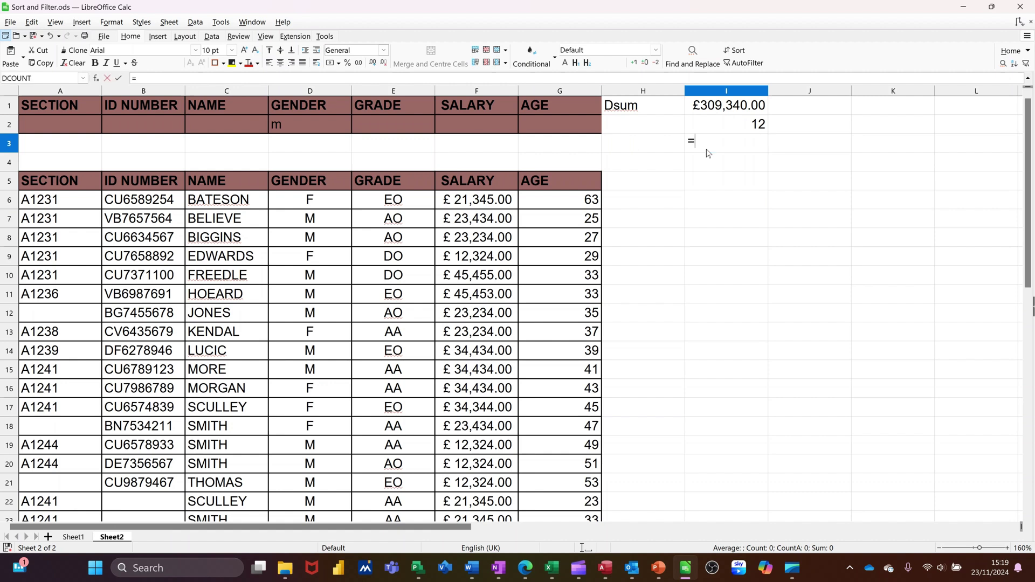
type("daverage(")
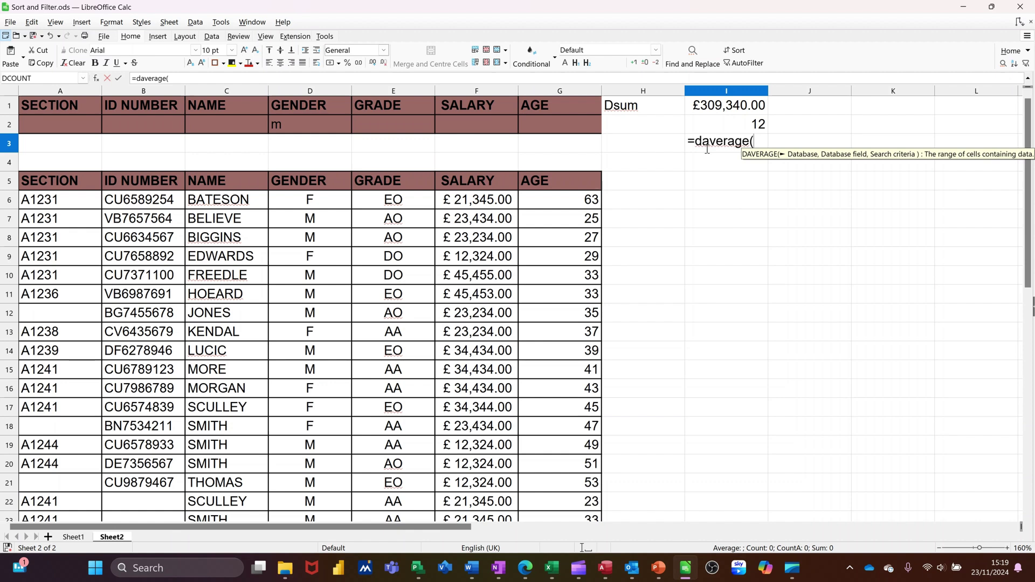
type("data")
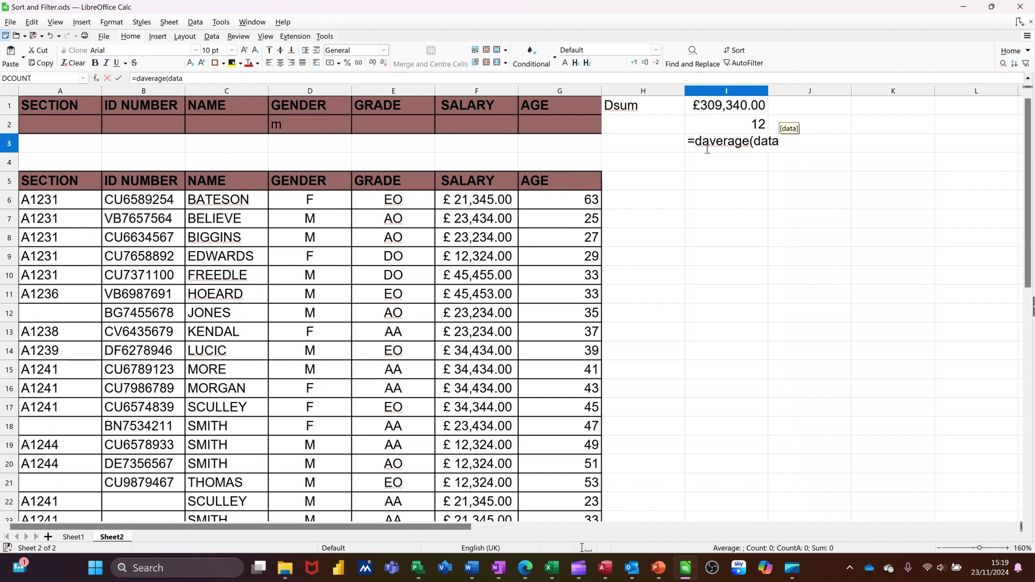
type(",\"salary\"")
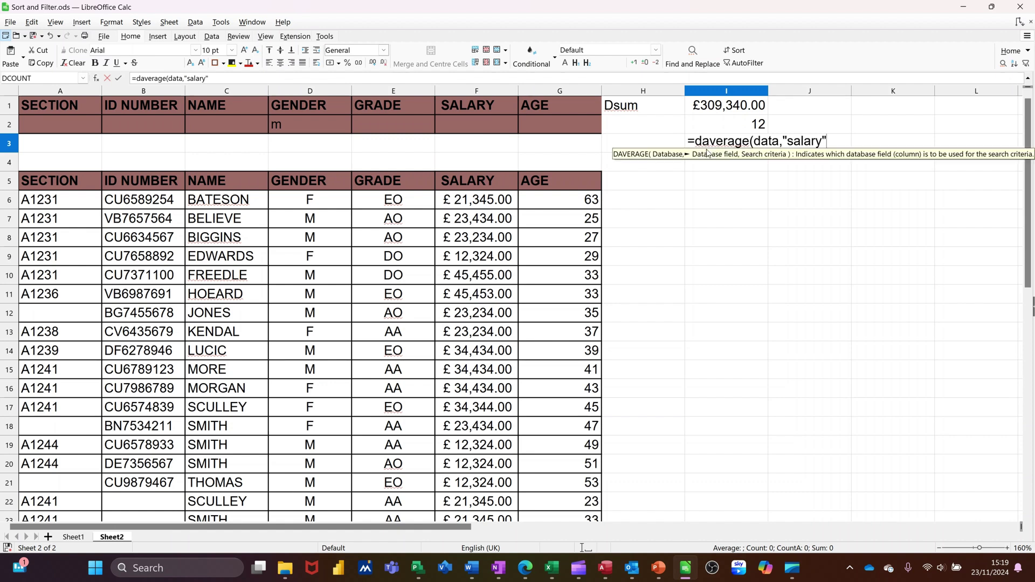
type(",in")
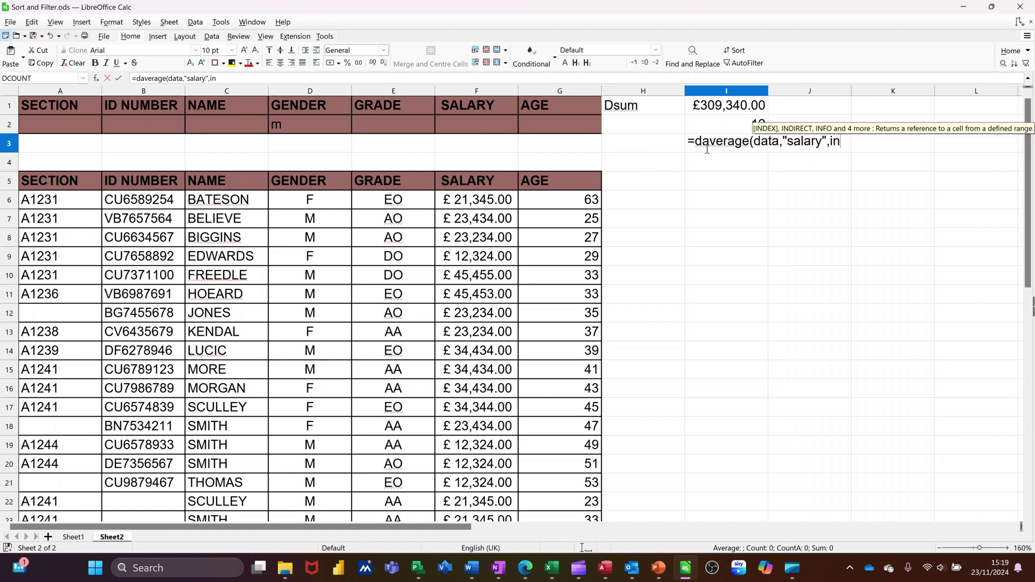
type("put")
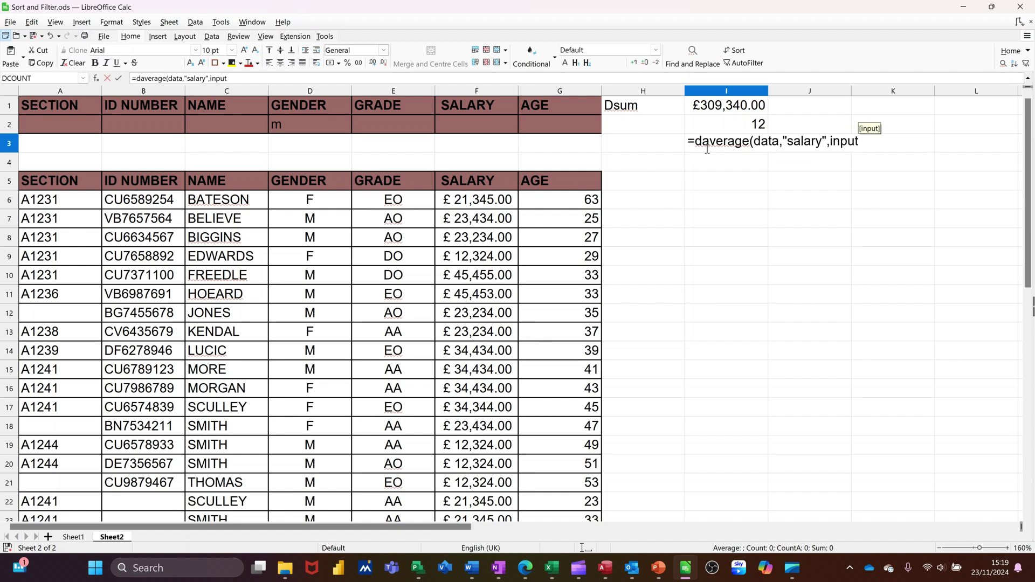
type(")")
left_click(118, 78)
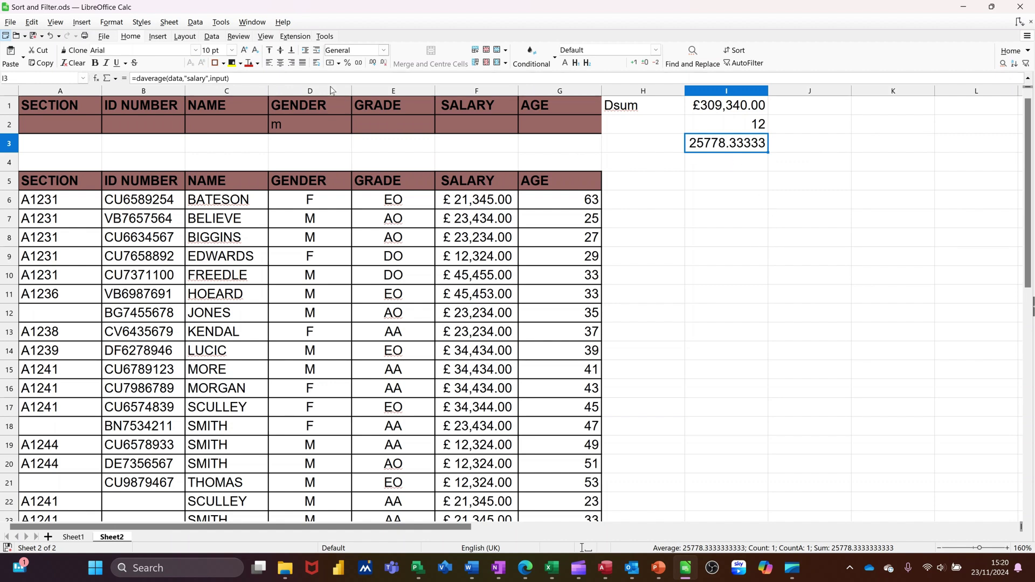
left_click(330, 63)
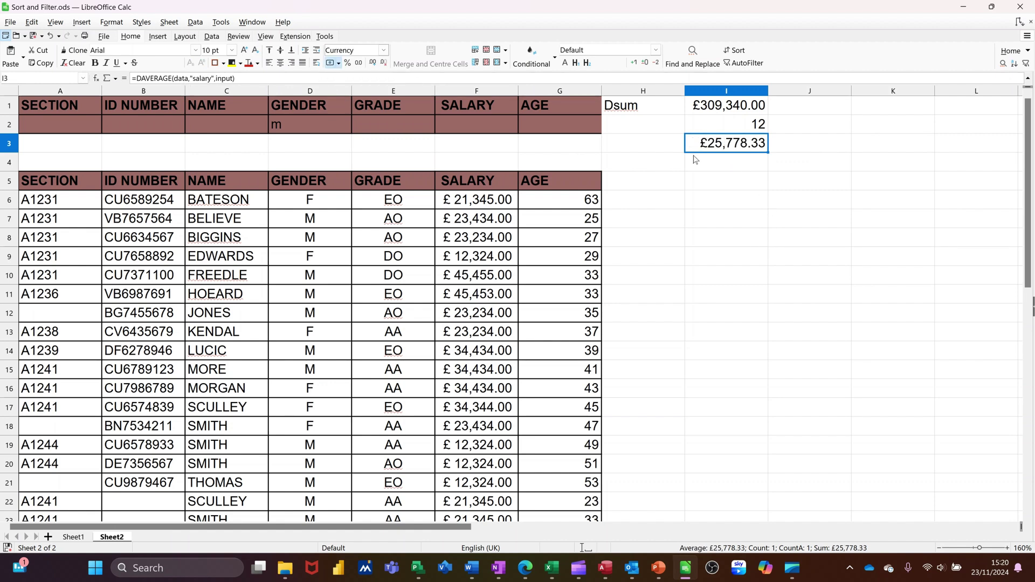
Add age >40 in G2, giving £71,406.00, count 4 and average £17,851.50.
left_click(536, 131)
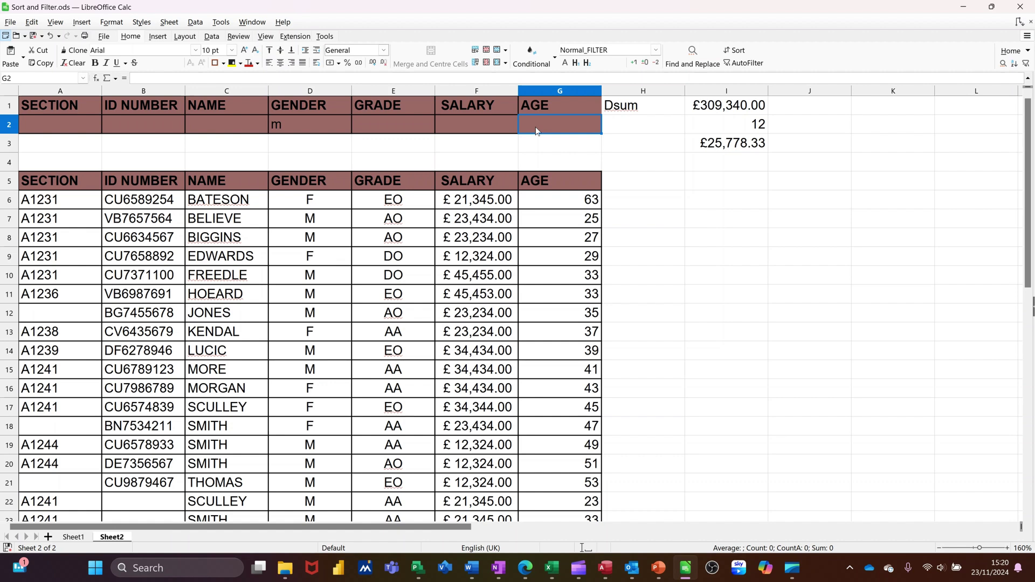
type(">40")
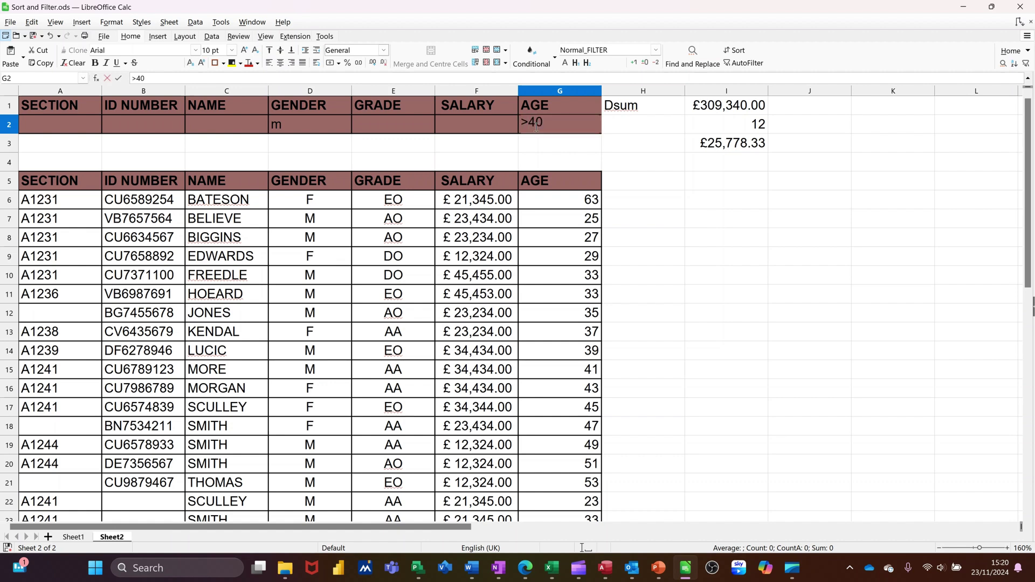
key("Return")
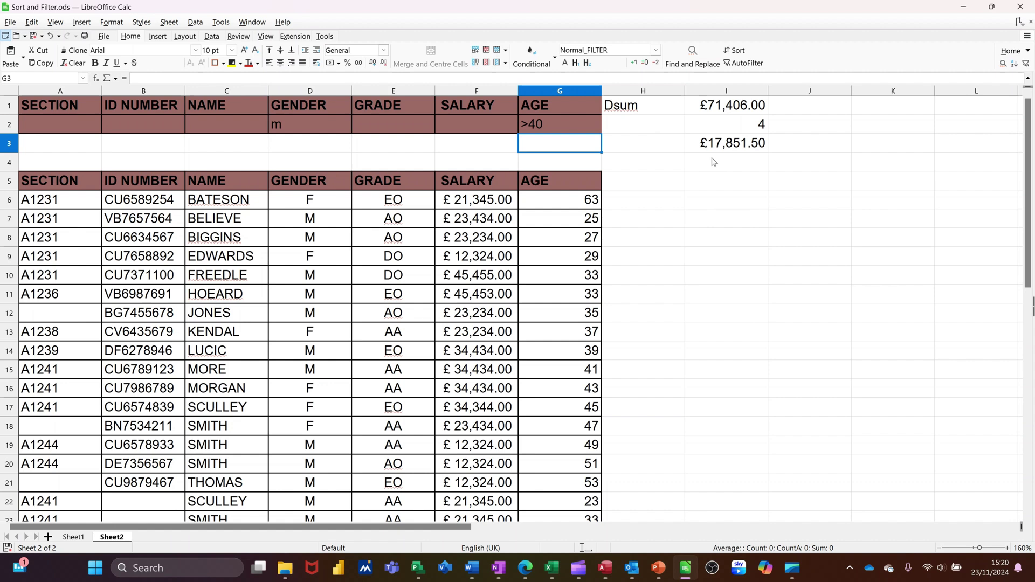
left_click_drag(70, 107, 511, 122)
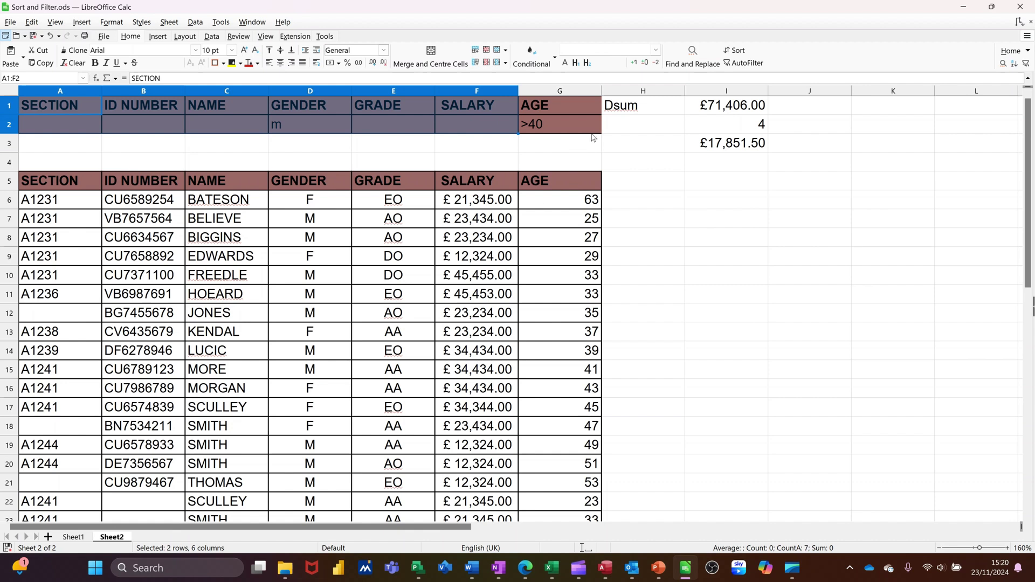
left_click(741, 150)
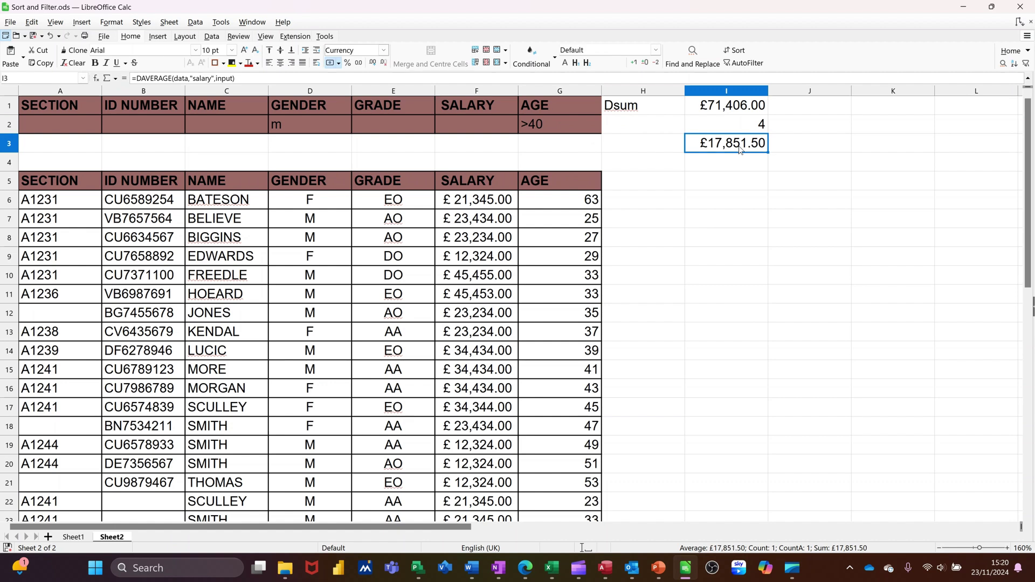